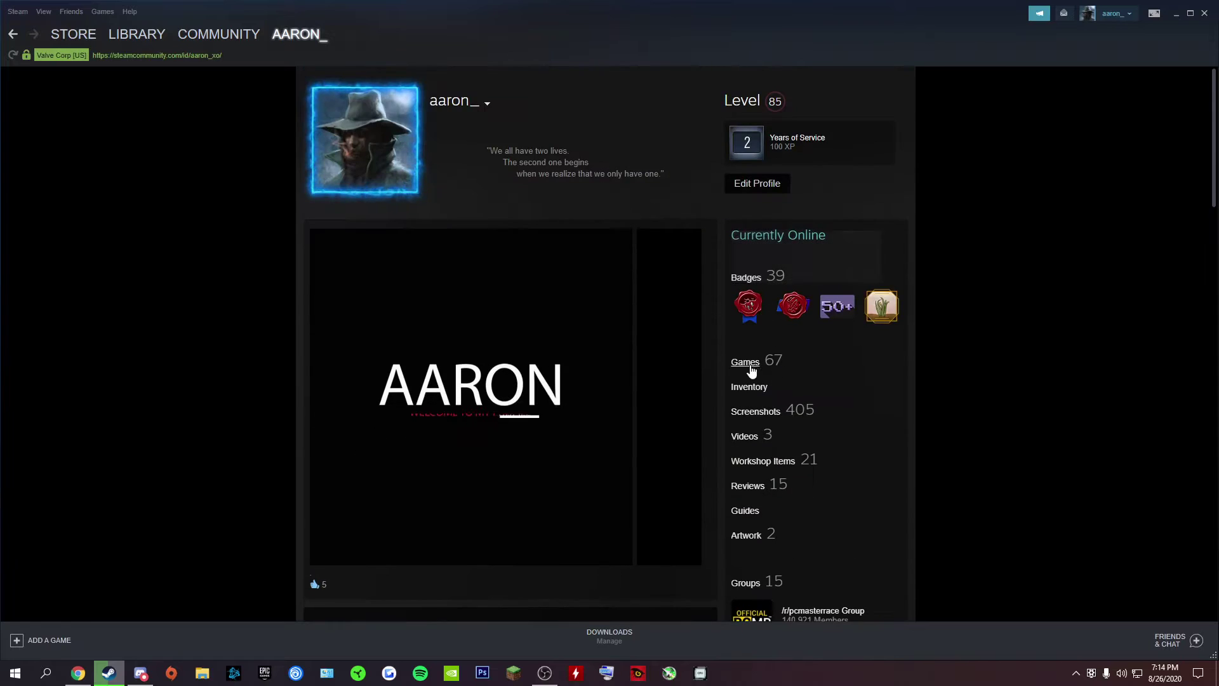
# - Review the playtimes in the Steam profile's full games list, and return to the game library
pyautogui.scroll(-1, 417, 322)
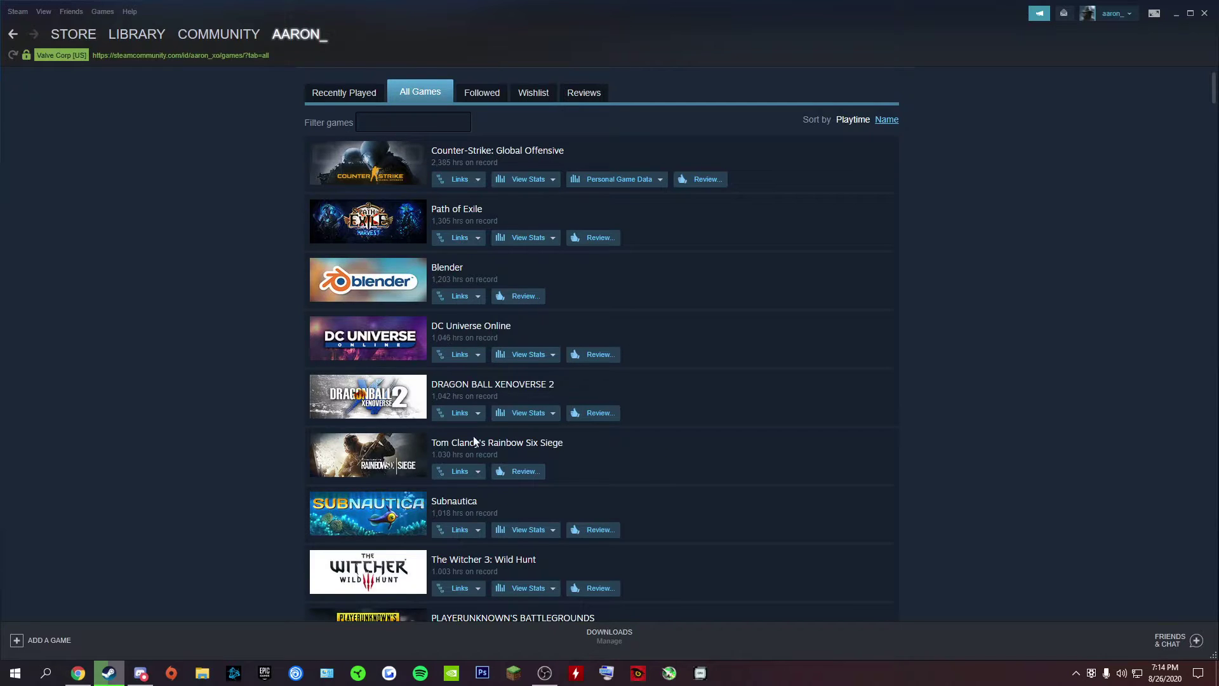
pyautogui.scroll(-2, 542, 446)
pyautogui.click(131, 35)
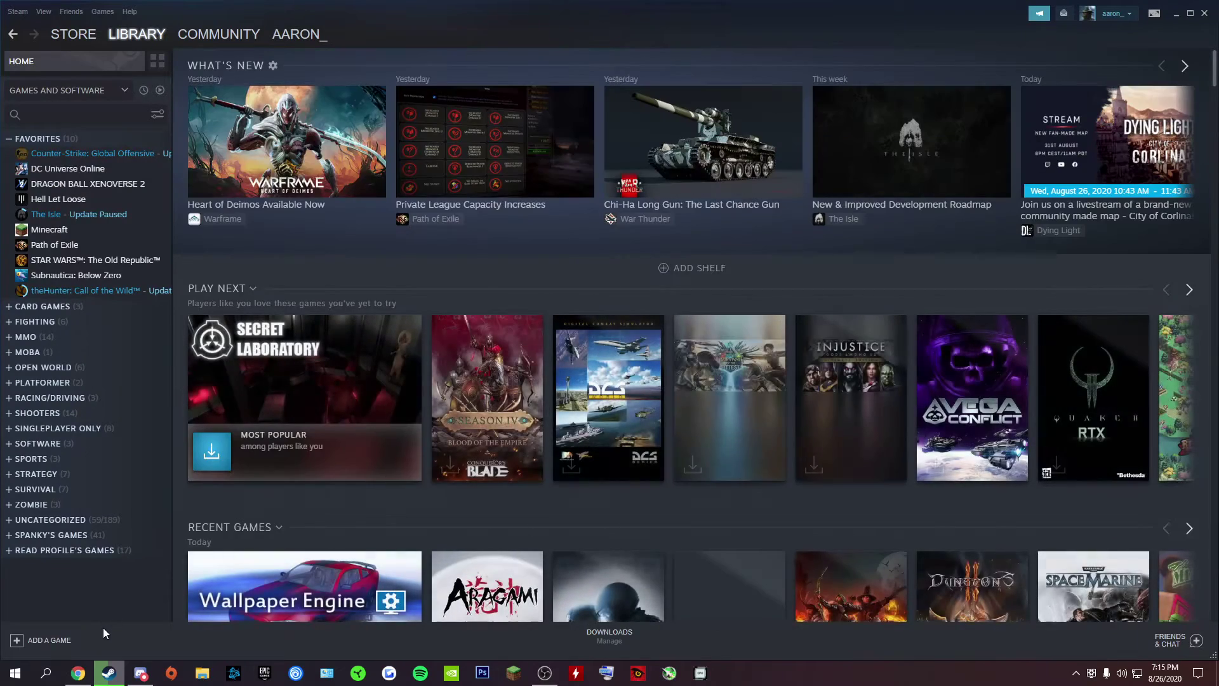
# - Switch to Chrome and search Google for "steam idle master extended" in the empty tab
pyautogui.click(77, 672)
pyautogui.click(172, 8)
pyautogui.click(82, 10)
pyautogui.click(215, 11)
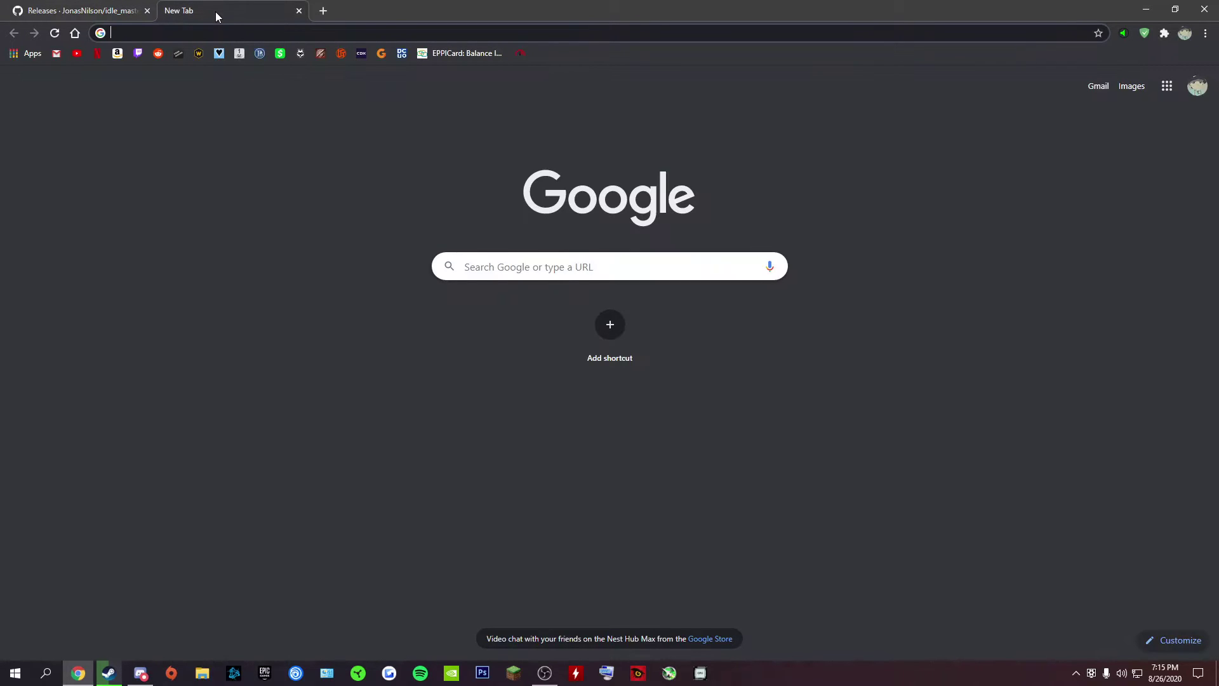
pyautogui.write('steam idle master es')
pyautogui.press('BackSpace')
pyautogui.write('xten')
pyautogui.press('Return')
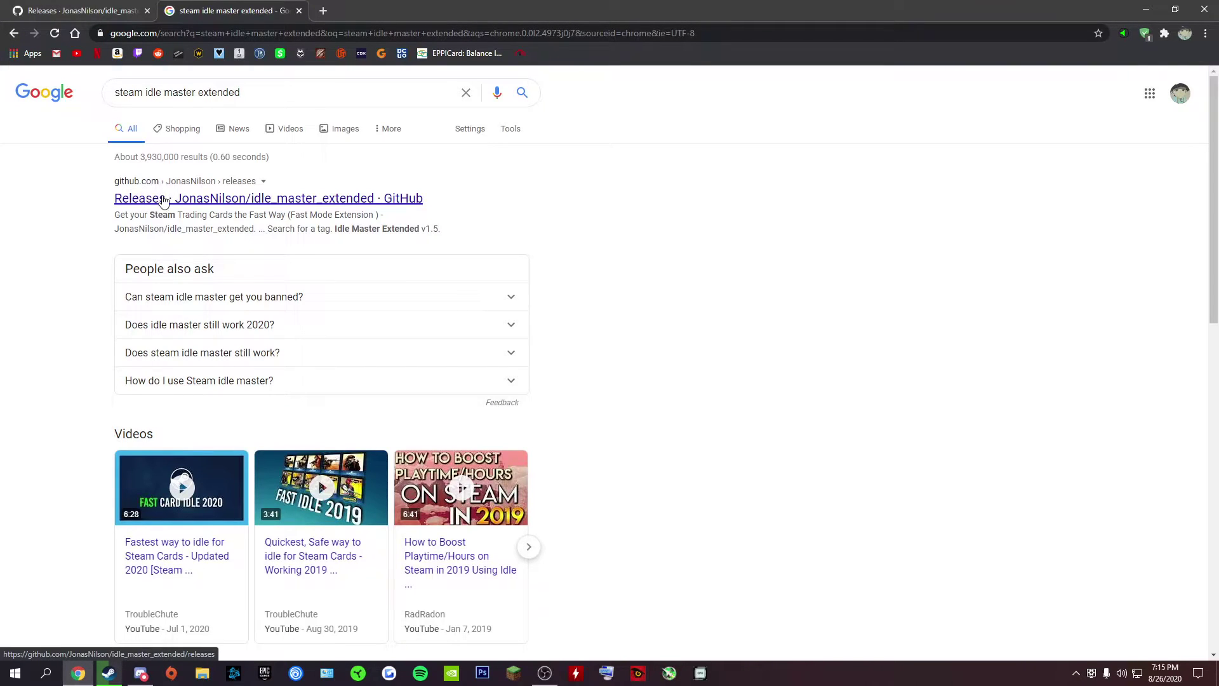
# - Open the JonasNilson/idle_master_extended releases page on GitHub and download the Idle Master Extended v1.5 zip
pyautogui.click(163, 200)
pyautogui.scroll(-2, 428, 360)
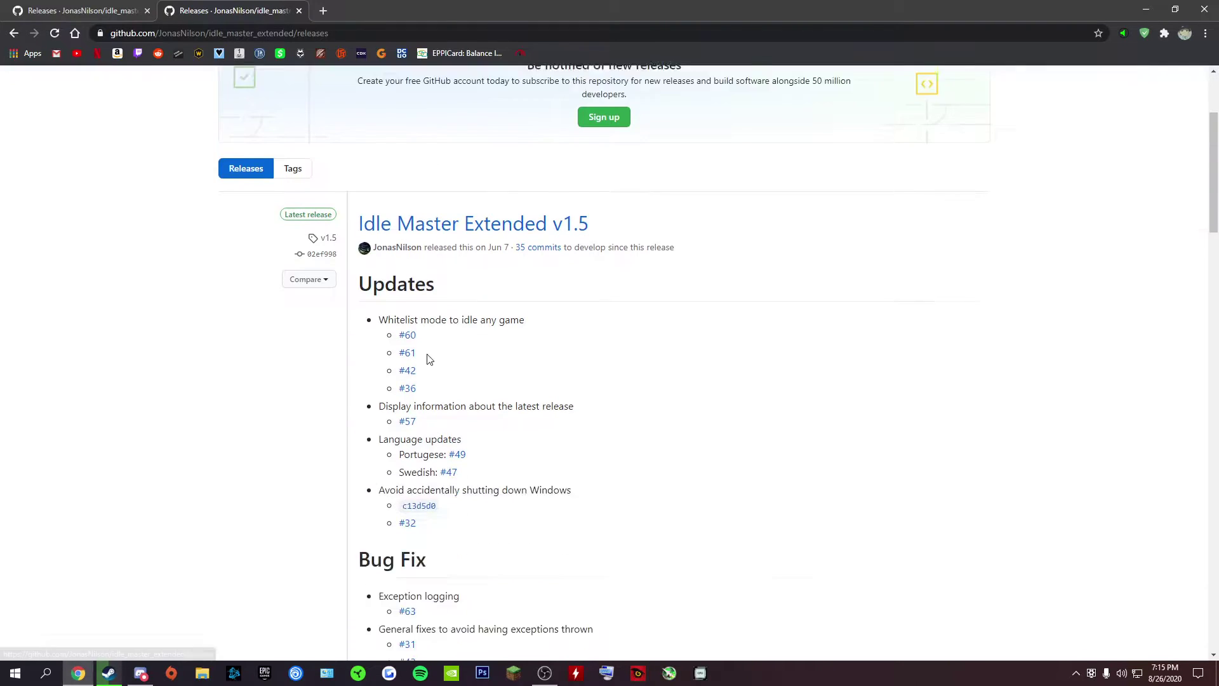
pyautogui.scroll(-5, 427, 359)
pyautogui.click(413, 438)
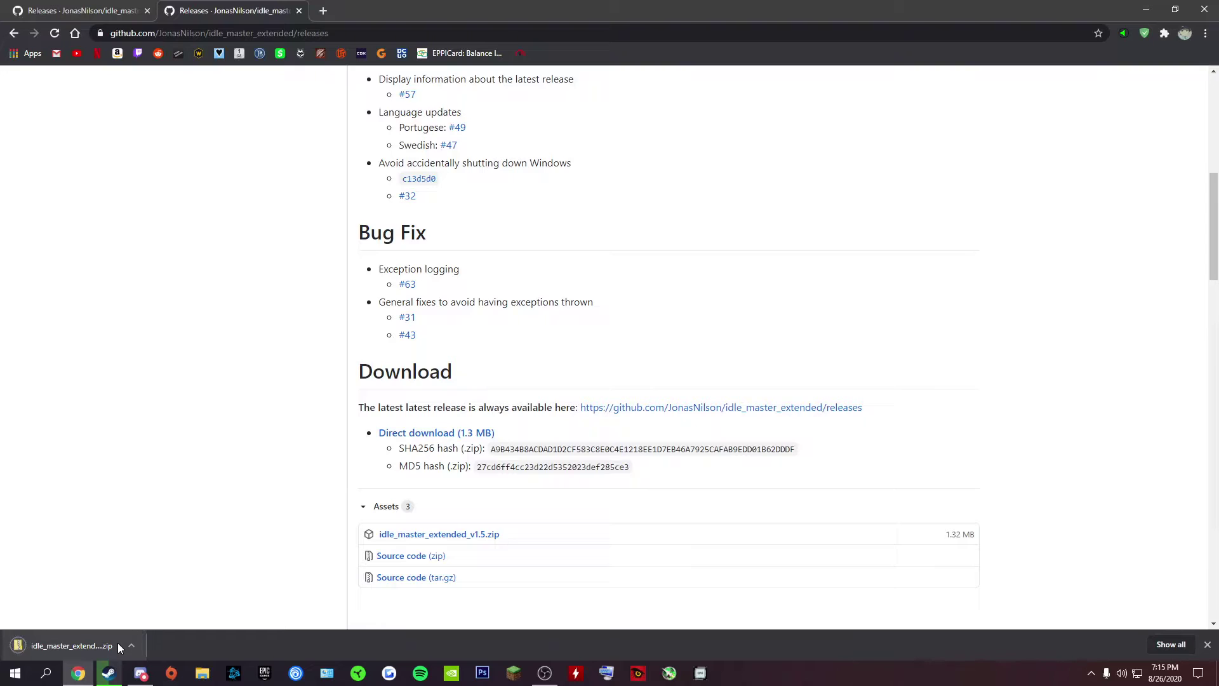
# - Show the downloaded Idle Master Extended zip in its folder and open the archive
pyautogui.click(131, 646)
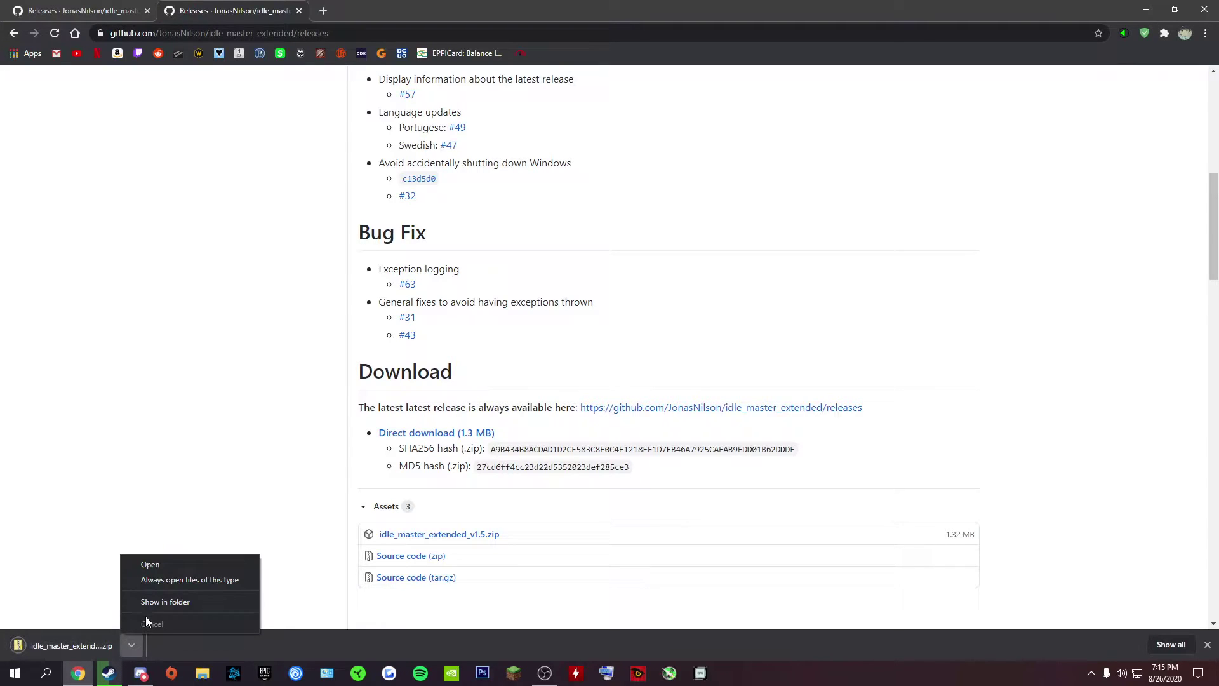
pyautogui.click(68, 573)
pyautogui.click(129, 646)
pyautogui.click(147, 600)
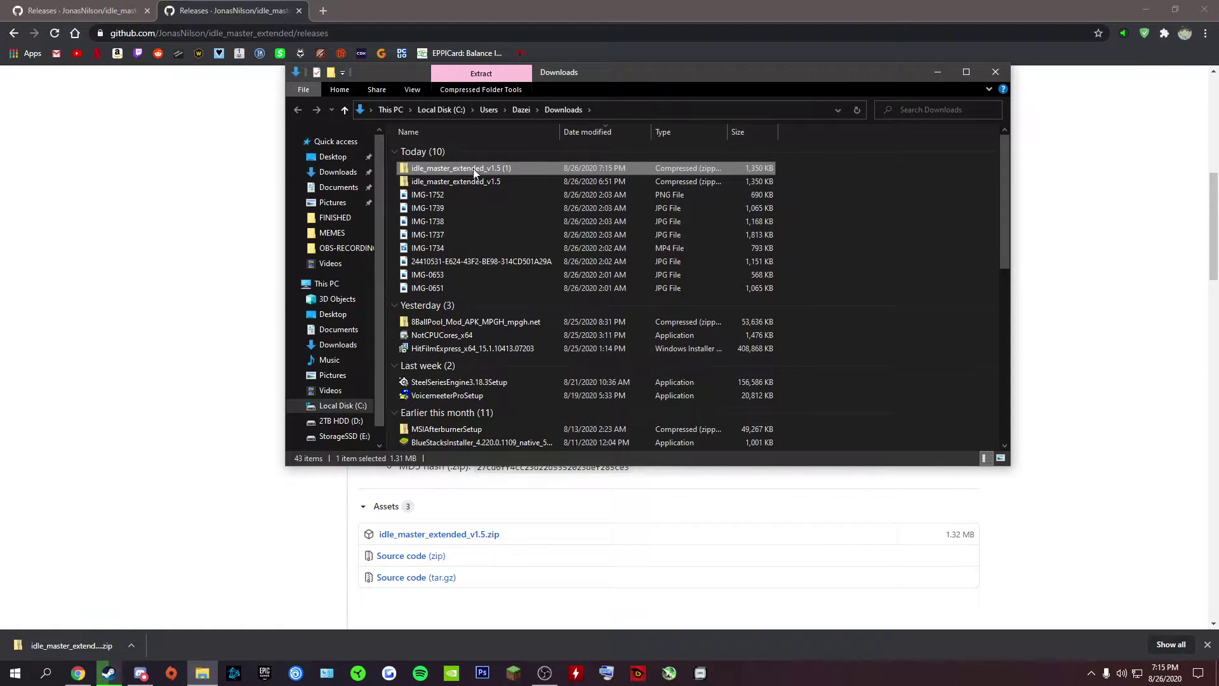
pyautogui.doubleClick(450, 166)
# - Copy the idle_master_extended_v1.5 folder from the archive to the desktop, replacing the existing files, and open the copy
pyautogui.click(1146, 9)
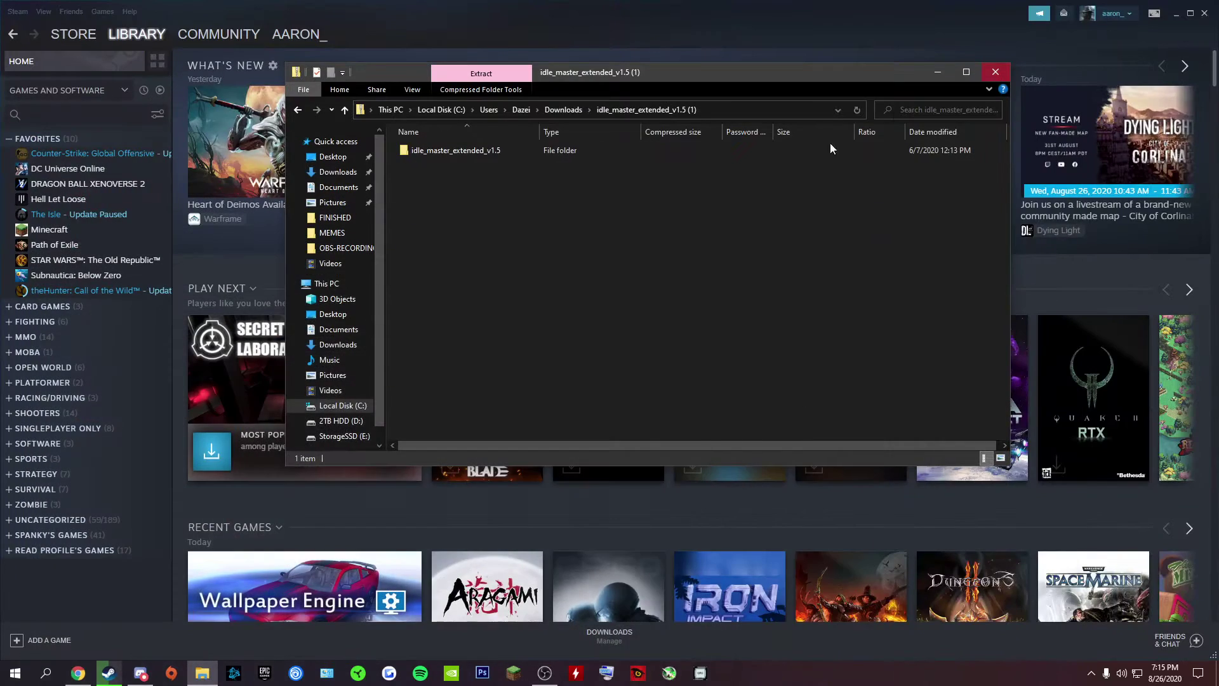
pyautogui.click(1168, 24)
pyautogui.moveTo(419, 154); pyautogui.dragTo(35, 262)
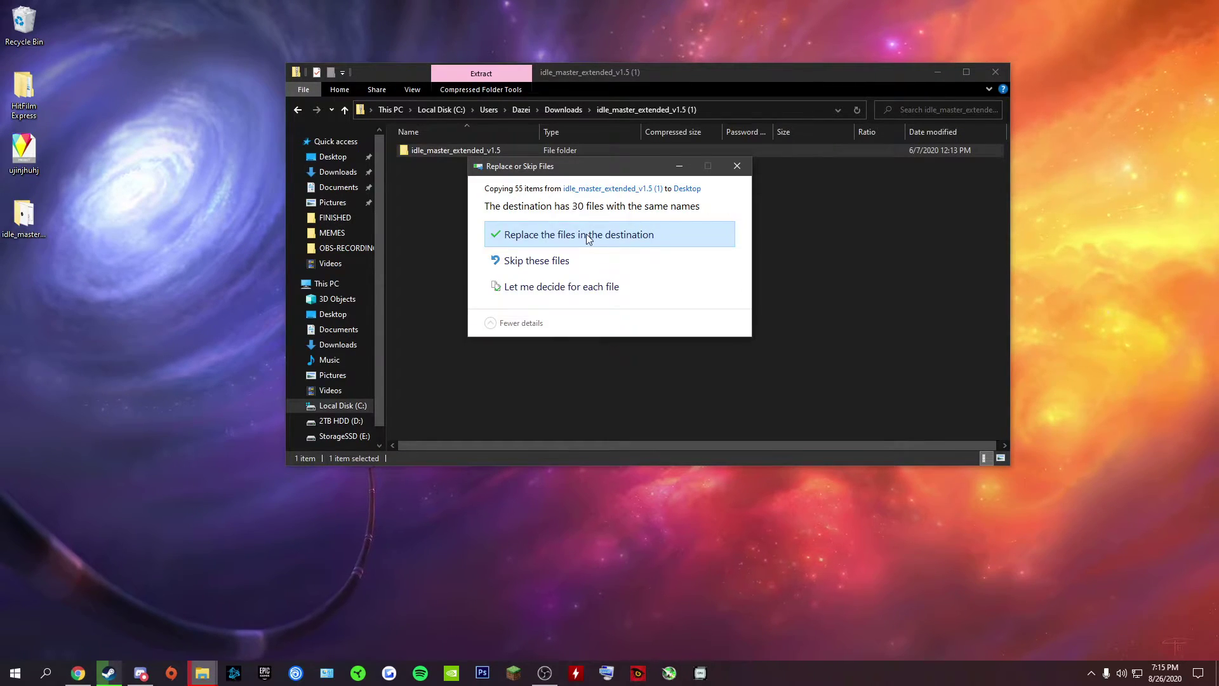
pyautogui.click(586, 235)
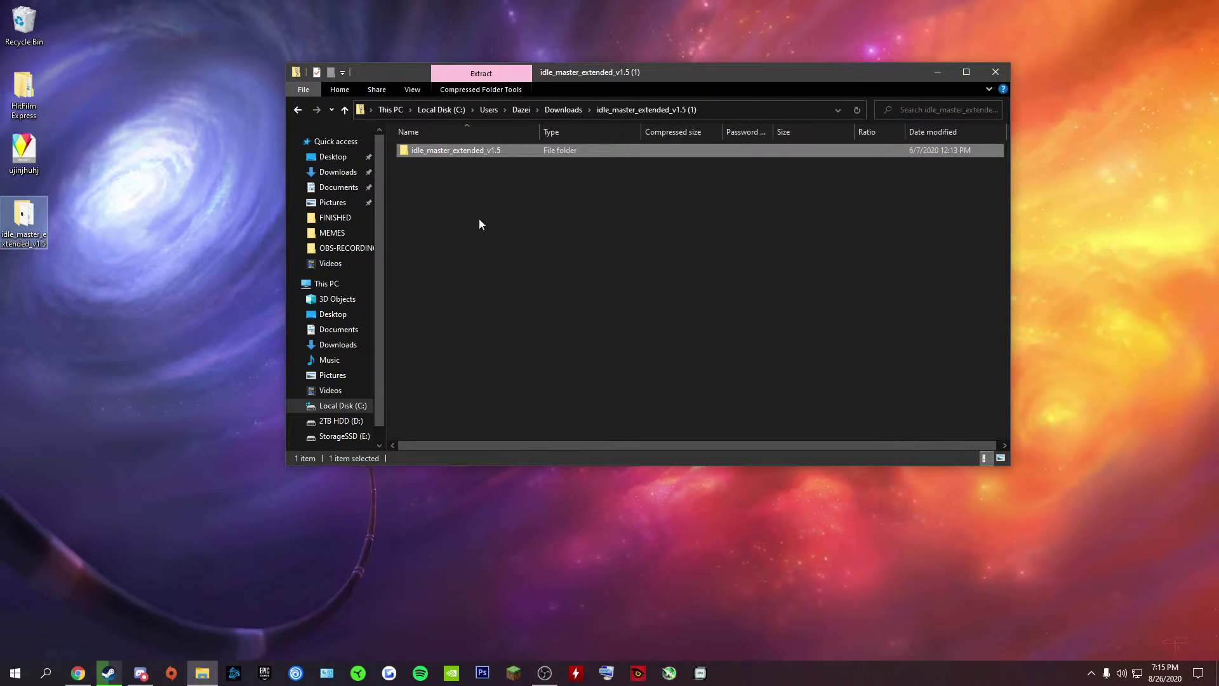
pyautogui.click(994, 72)
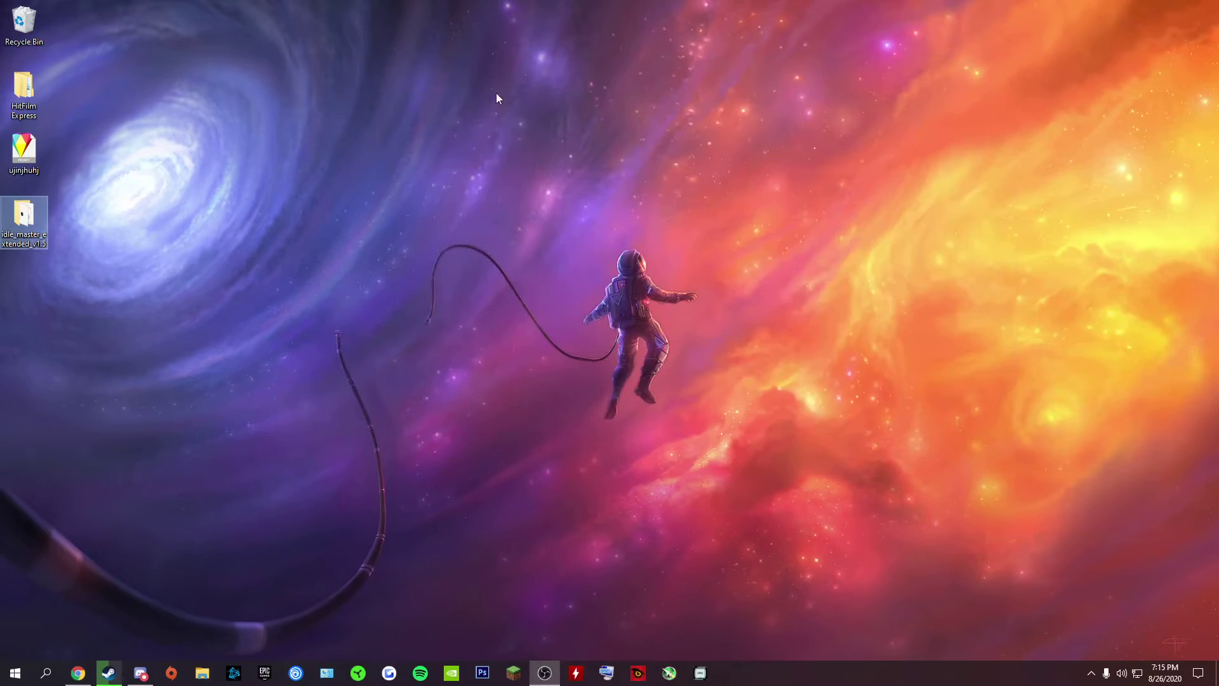
pyautogui.doubleClick(41, 216)
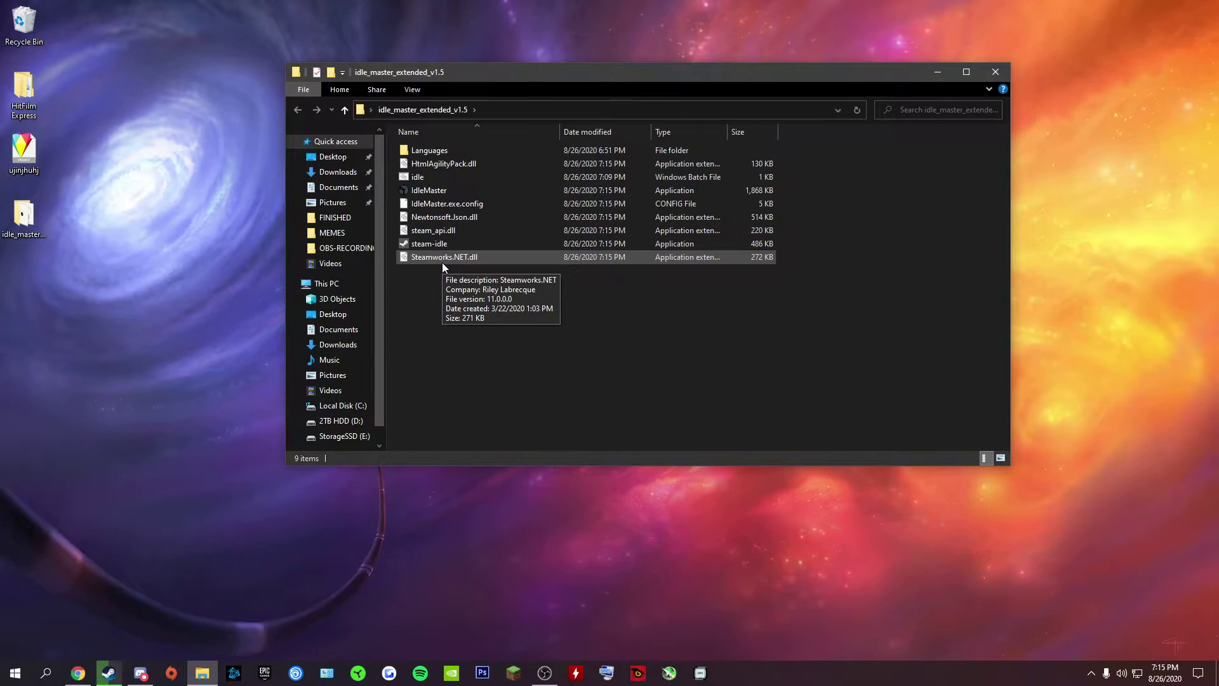
pyautogui.rightClick(456, 315)
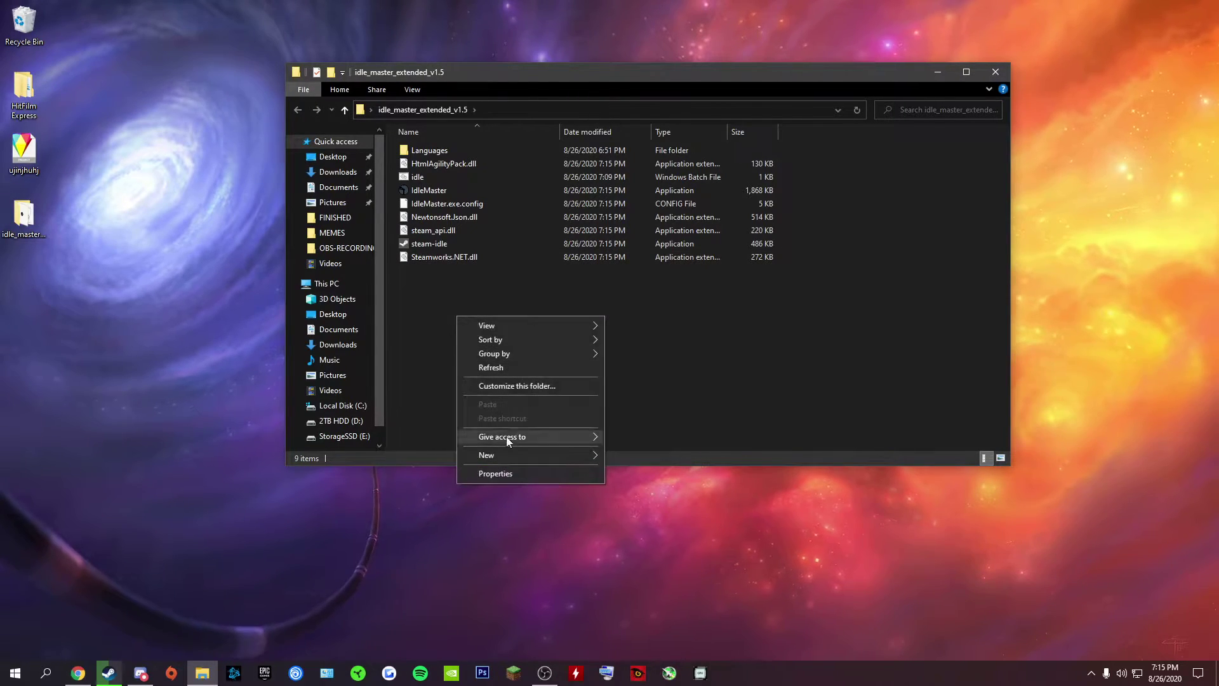
pyautogui.click(711, 386)
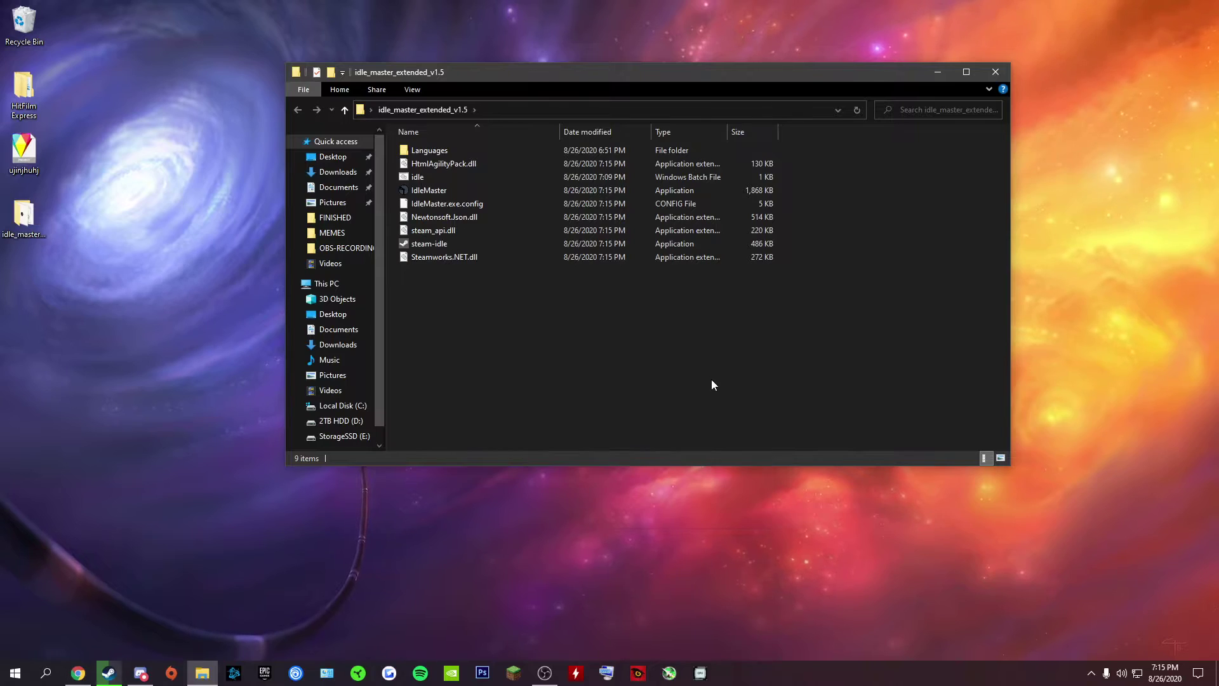
pyautogui.click(111, 671)
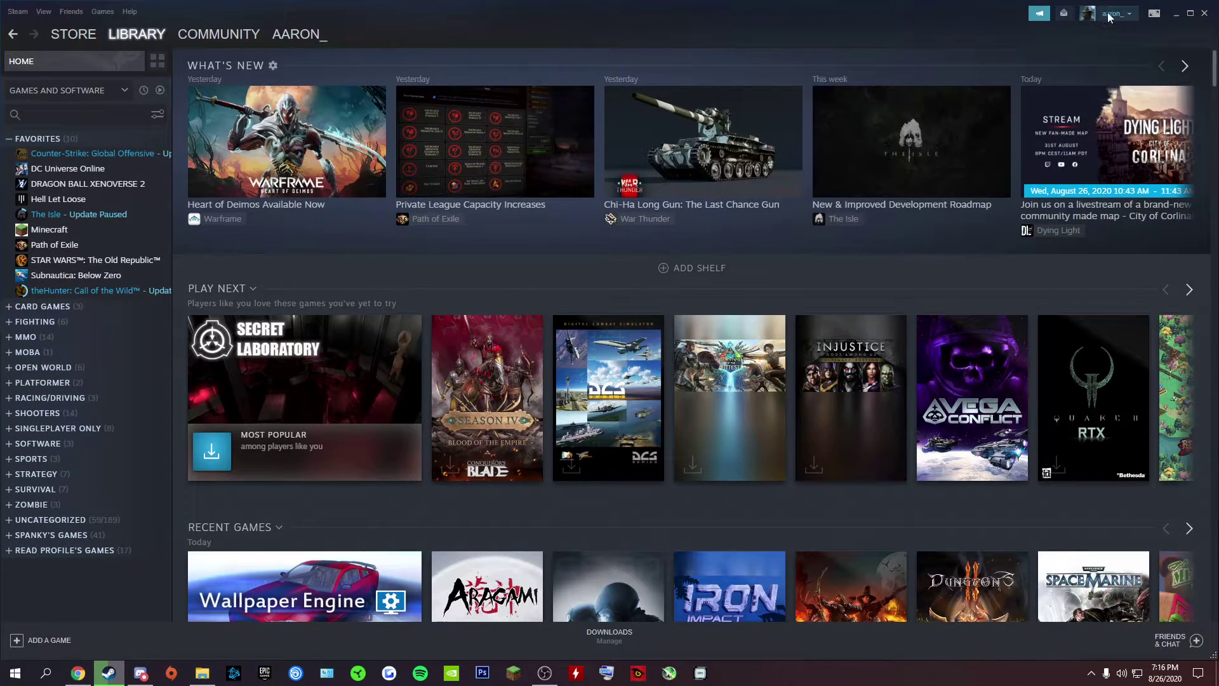
pyautogui.click(1177, 13)
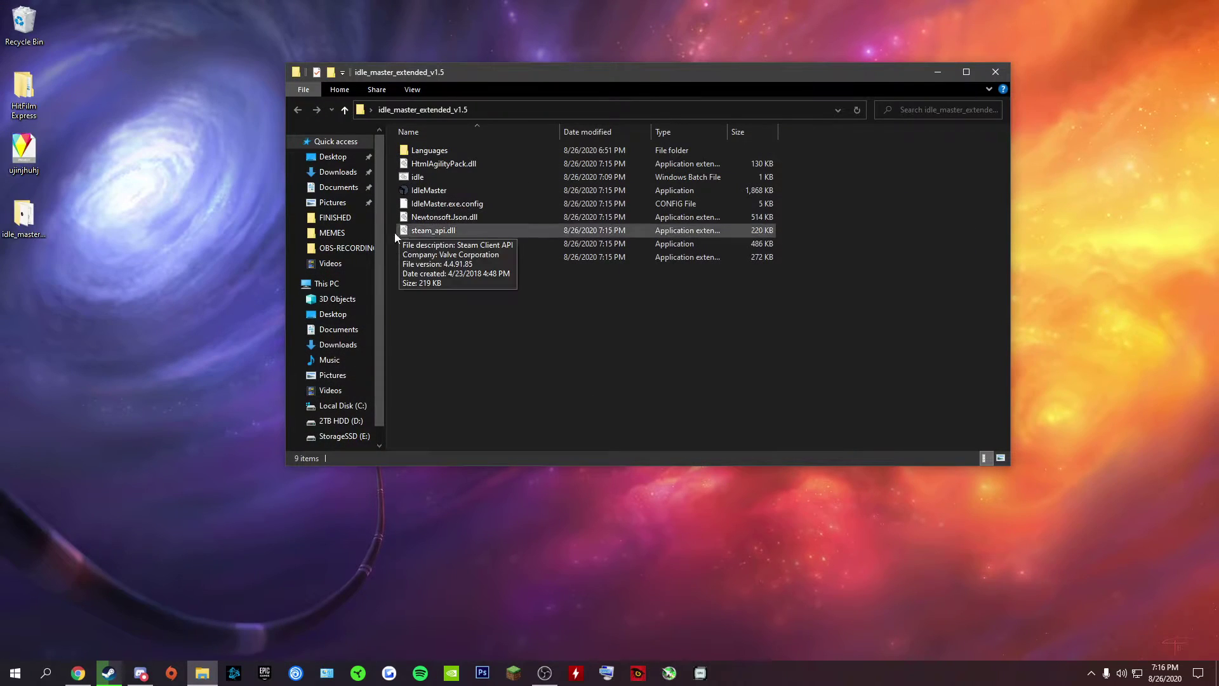
pyautogui.rightClick(434, 307)
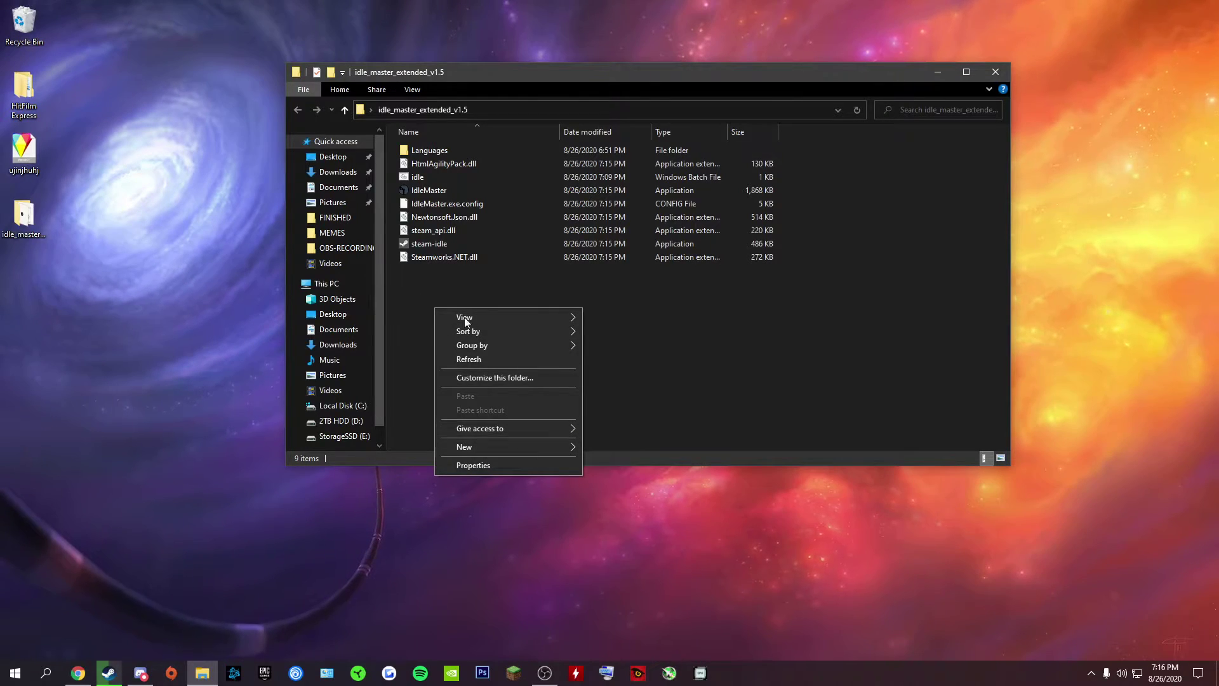
pyautogui.click(404, 325)
pyautogui.rightClick(403, 324)
pyautogui.moveTo(467, 77); pyautogui.dragTo(478, 46)
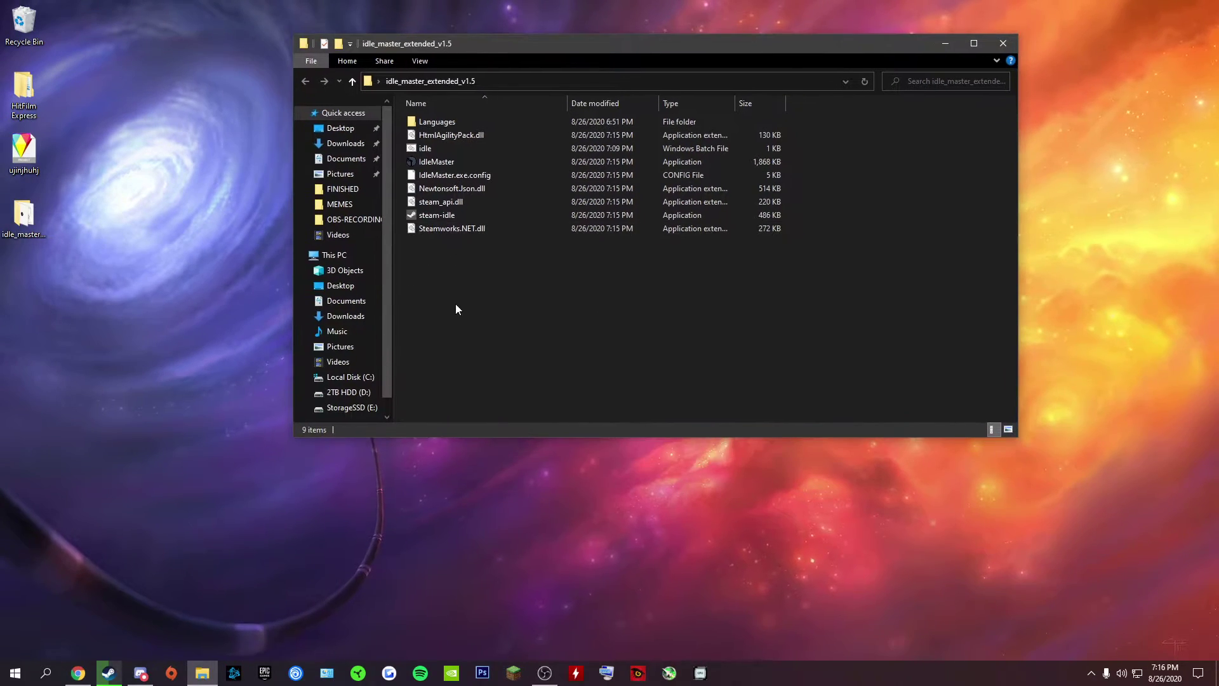
pyautogui.rightClick(456, 304)
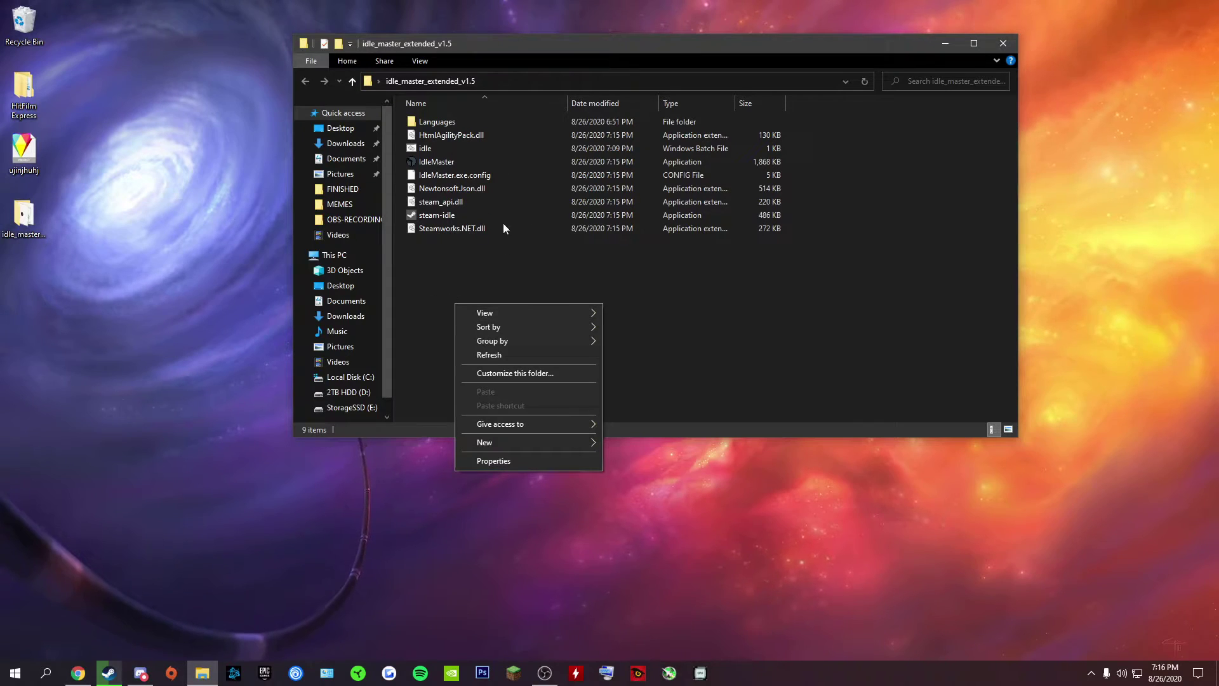
pyautogui.click(438, 207)
pyautogui.click(428, 216)
# - Create a new text document in the idle_master_extended_v1.5 folder, keeping its default name
pyautogui.rightClick(456, 274)
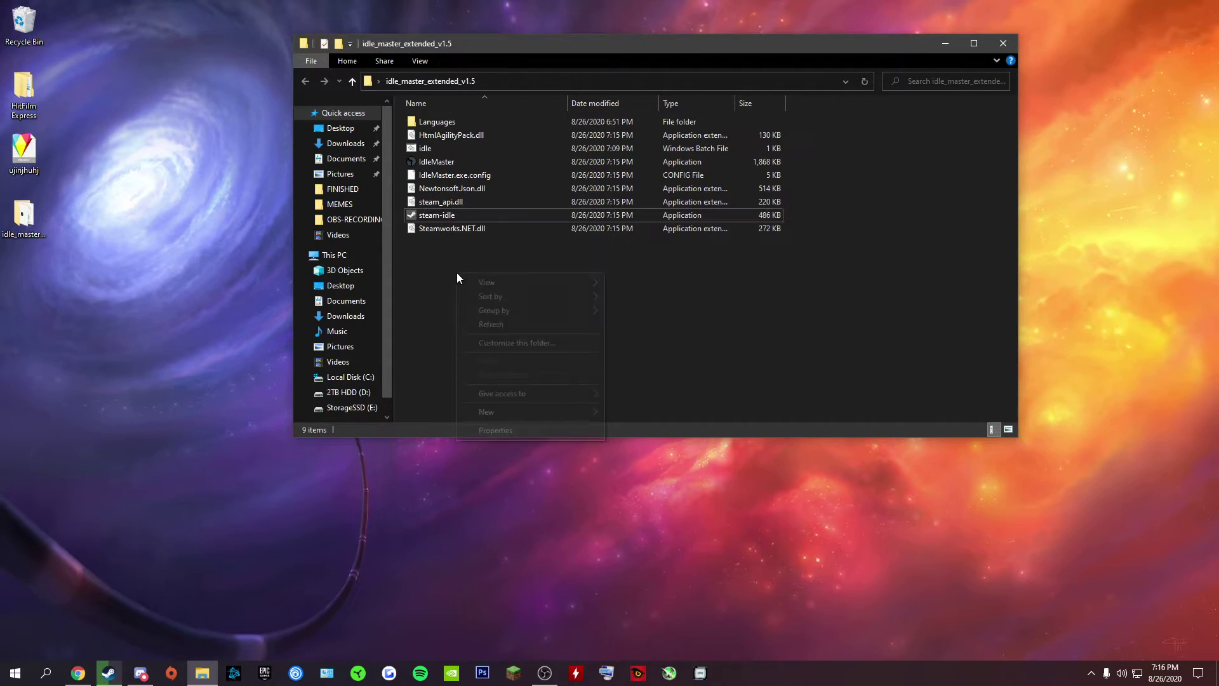
pyautogui.moveTo(494, 409)
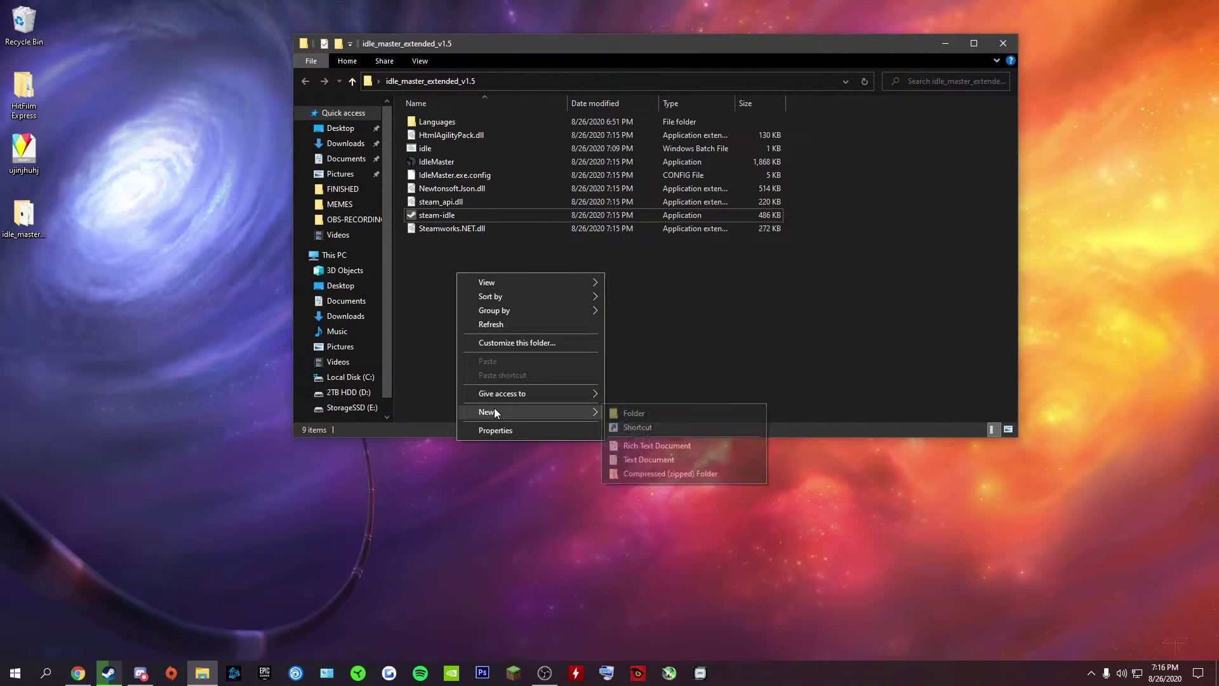
pyautogui.click(647, 459)
pyautogui.click(516, 186)
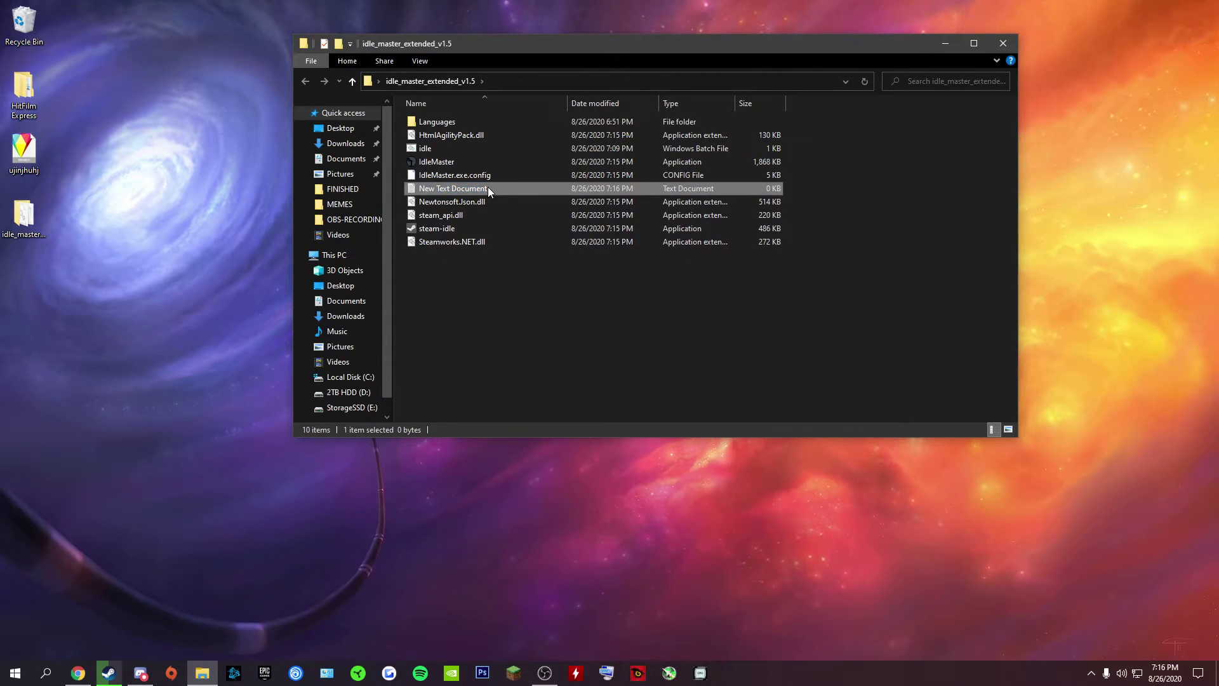
# - Delete the existing idle Windows batch file from the folder
pyautogui.rightClick(428, 149)
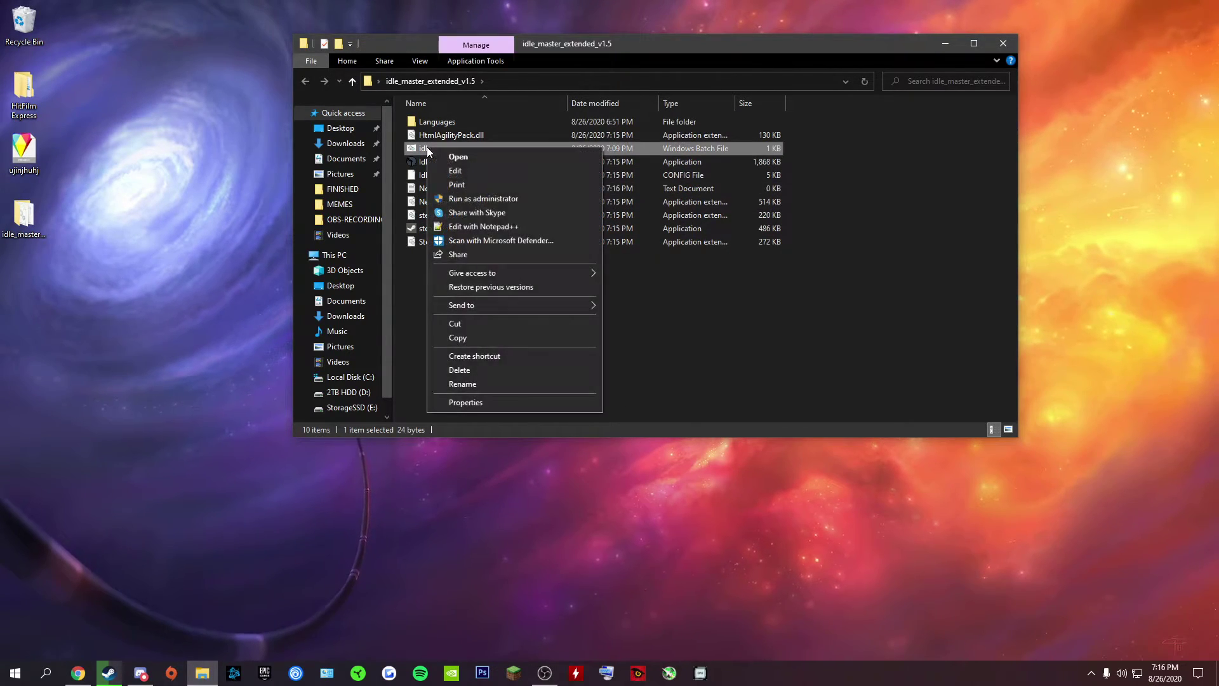
pyautogui.click(458, 371)
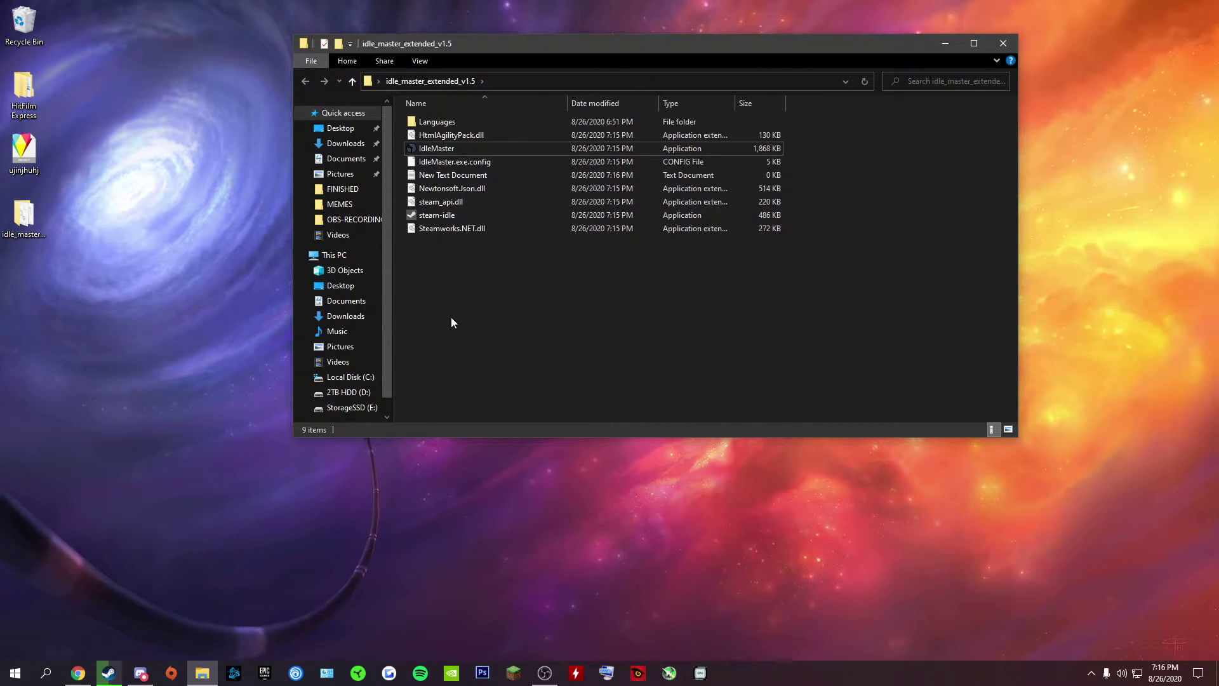
pyautogui.rightClick(452, 317)
pyautogui.click(462, 299)
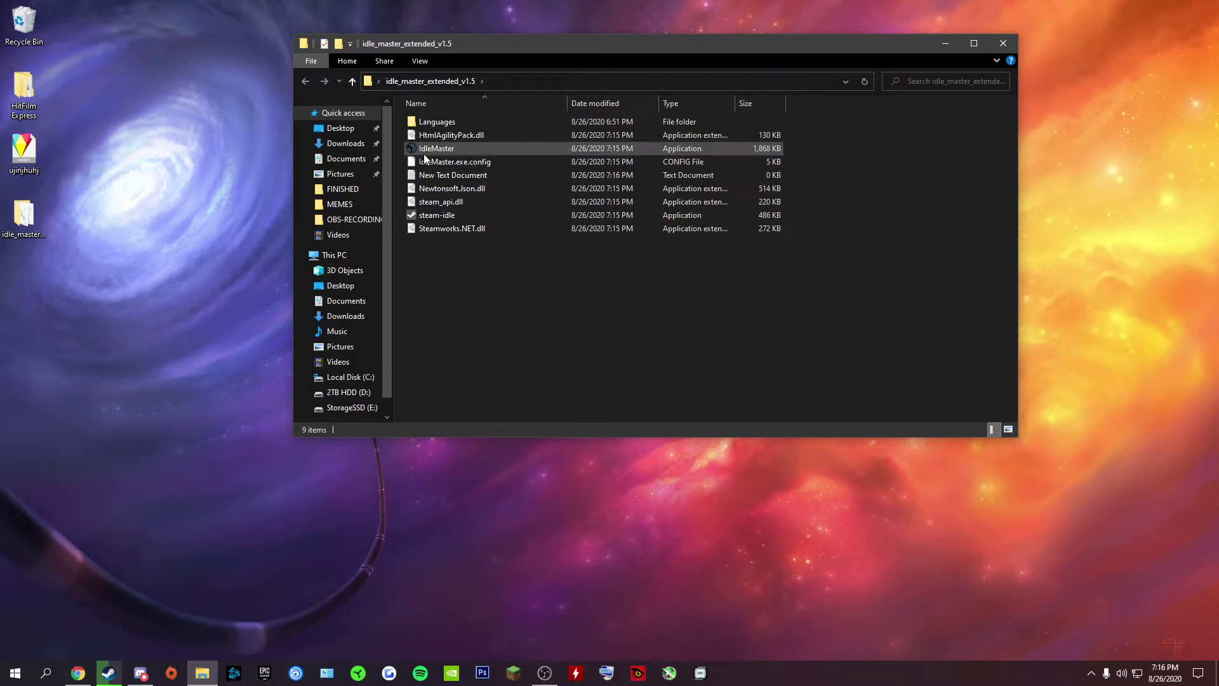
# - Rename the new text document as idle
pyautogui.rightClick(446, 174)
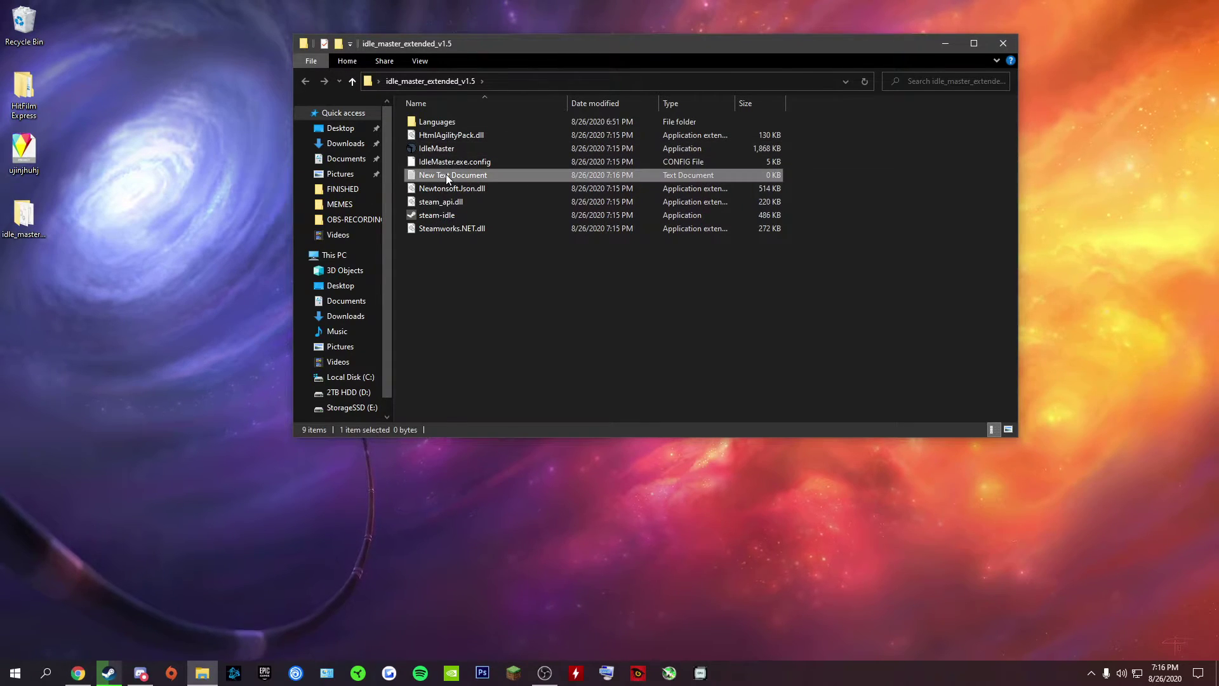
pyautogui.click(487, 412)
pyautogui.write('idle')
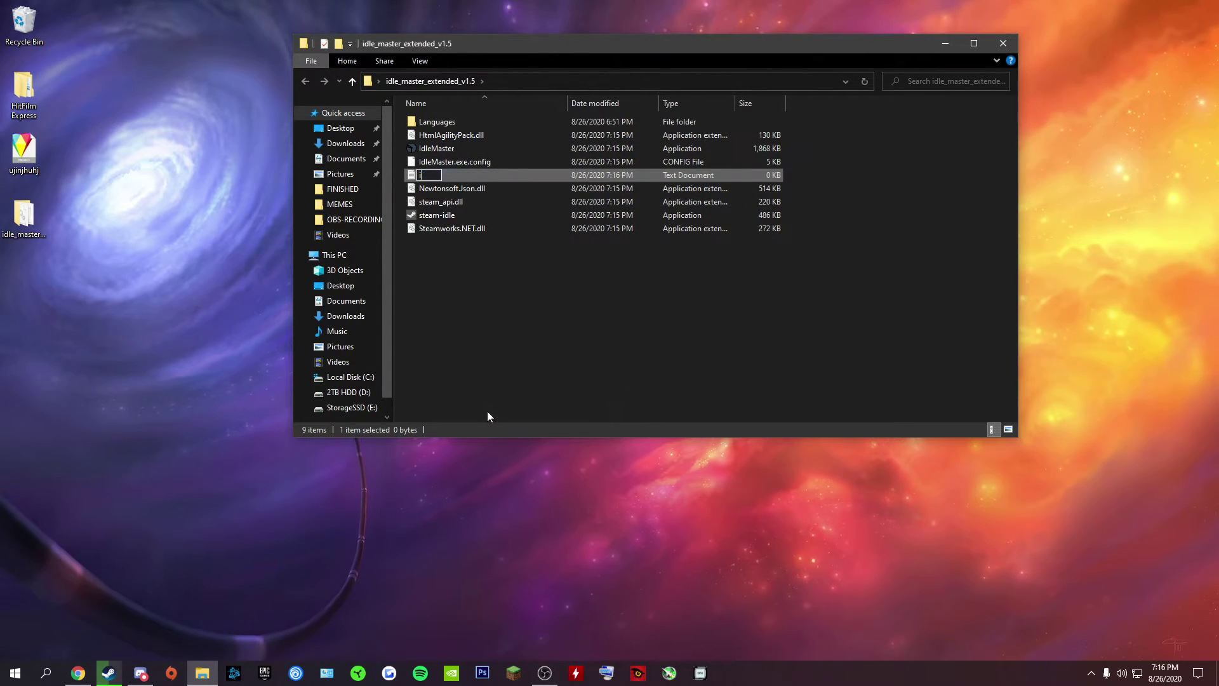
pyautogui.press('Return')
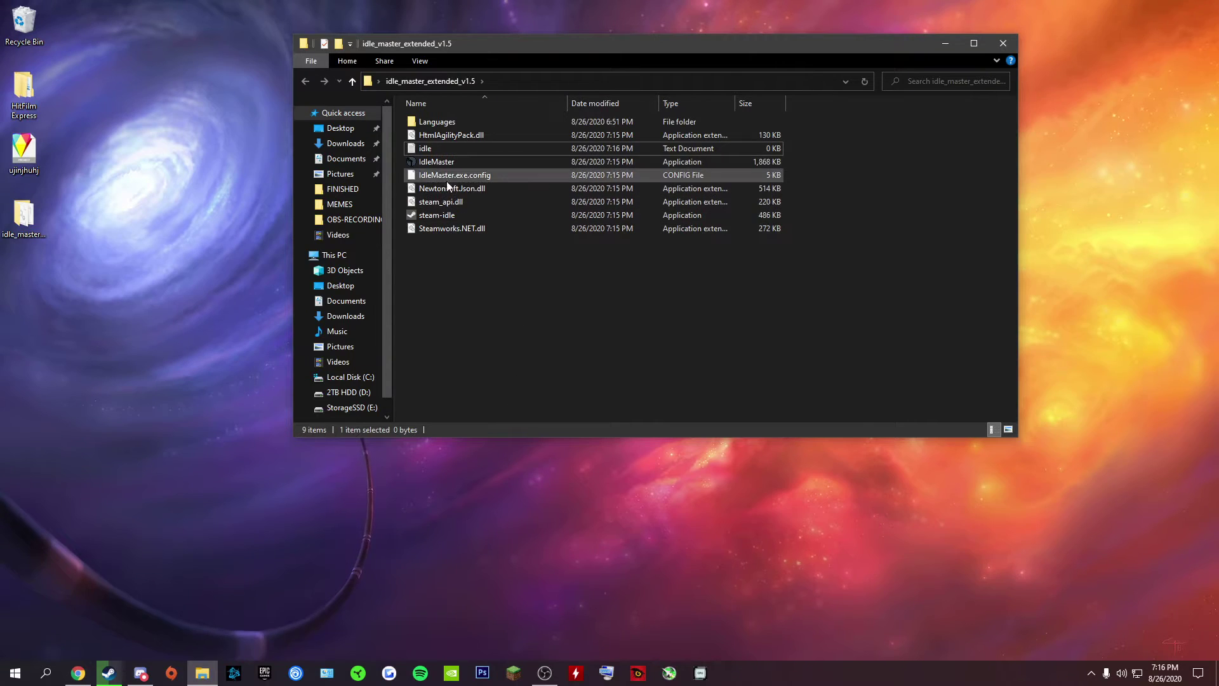
# - Open the idle text file in Notepad and enter the line "start steam-idle.exe 730"
pyautogui.doubleClick(435, 148)
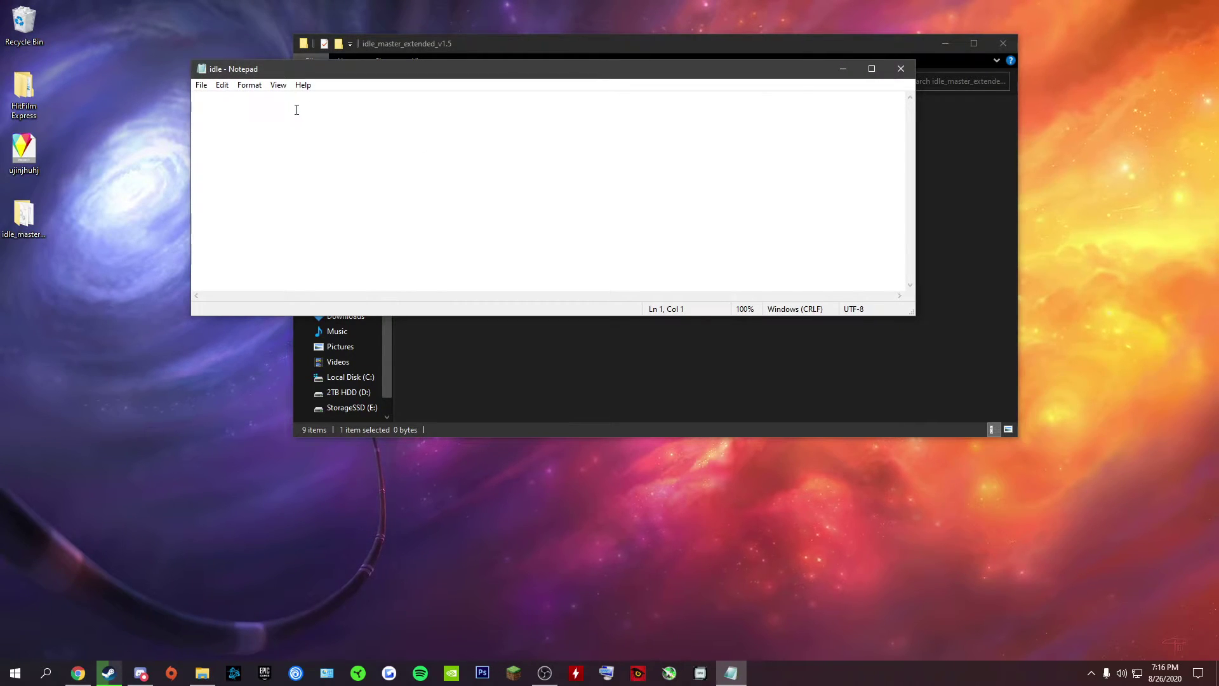
pyautogui.write('start steam-idle.exe 730')
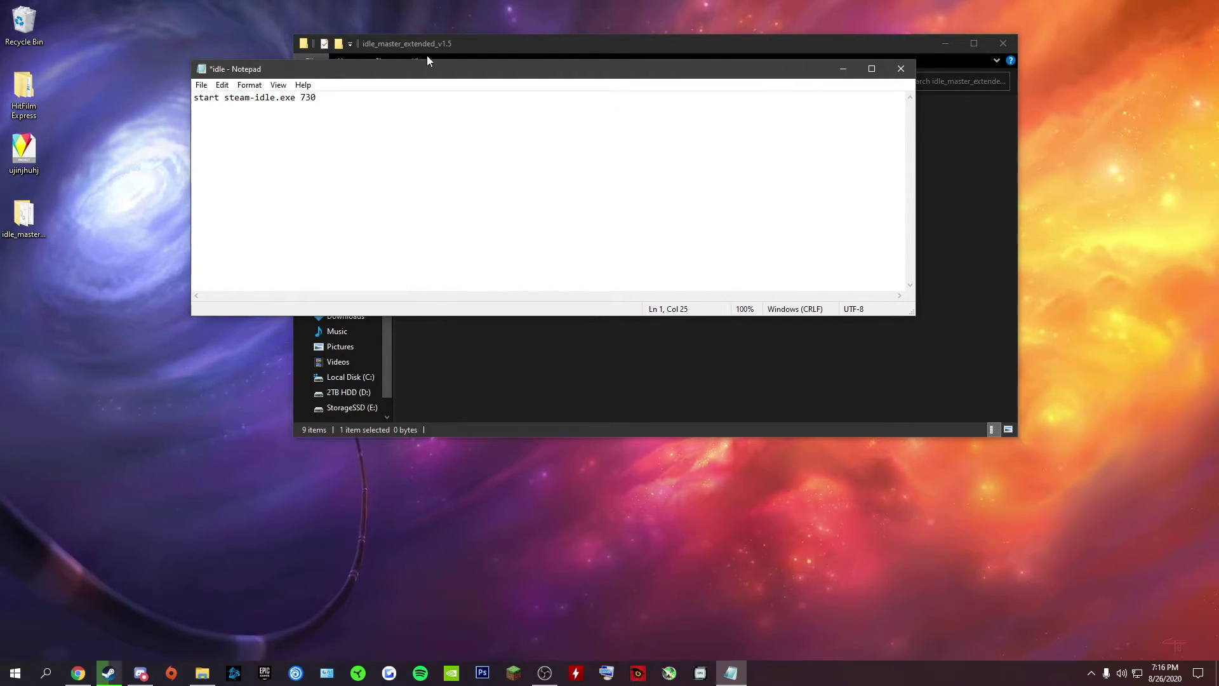
# - Copy the start command and paste repeats of it below, separated by blank lines, removing any surplus at the end
pyautogui.hotkey('ctrl', 'a')
pyautogui.rightClick(230, 99)
pyautogui.click(249, 140)
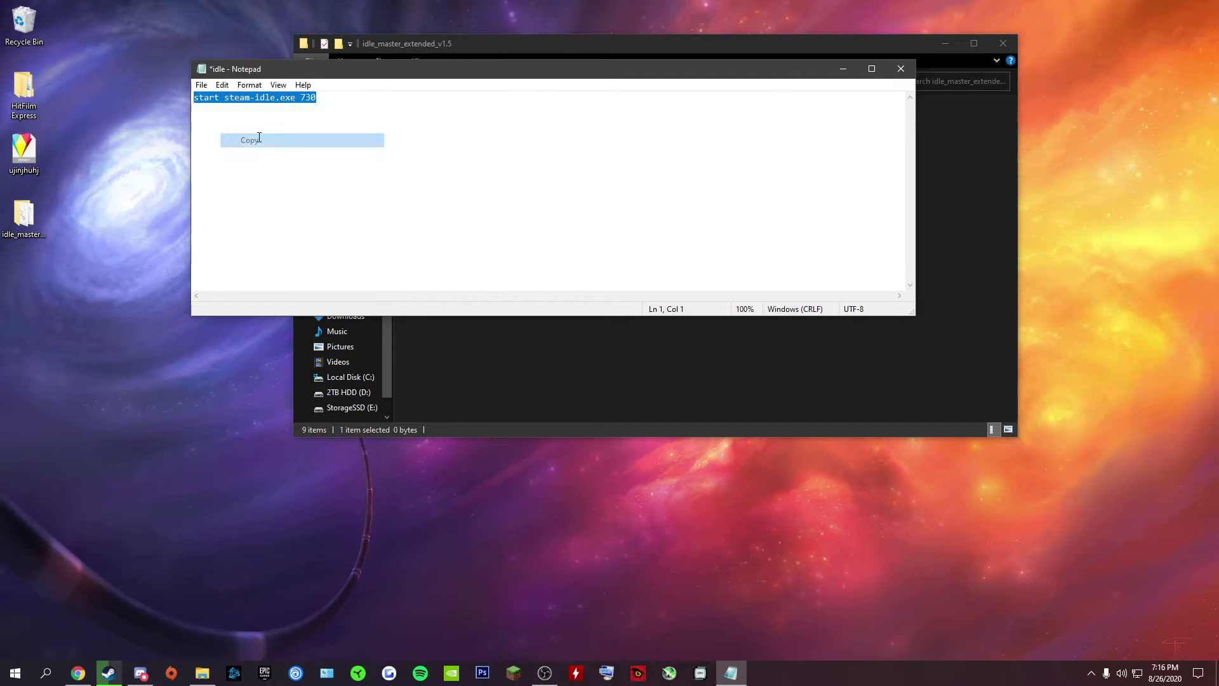
pyautogui.click(329, 96)
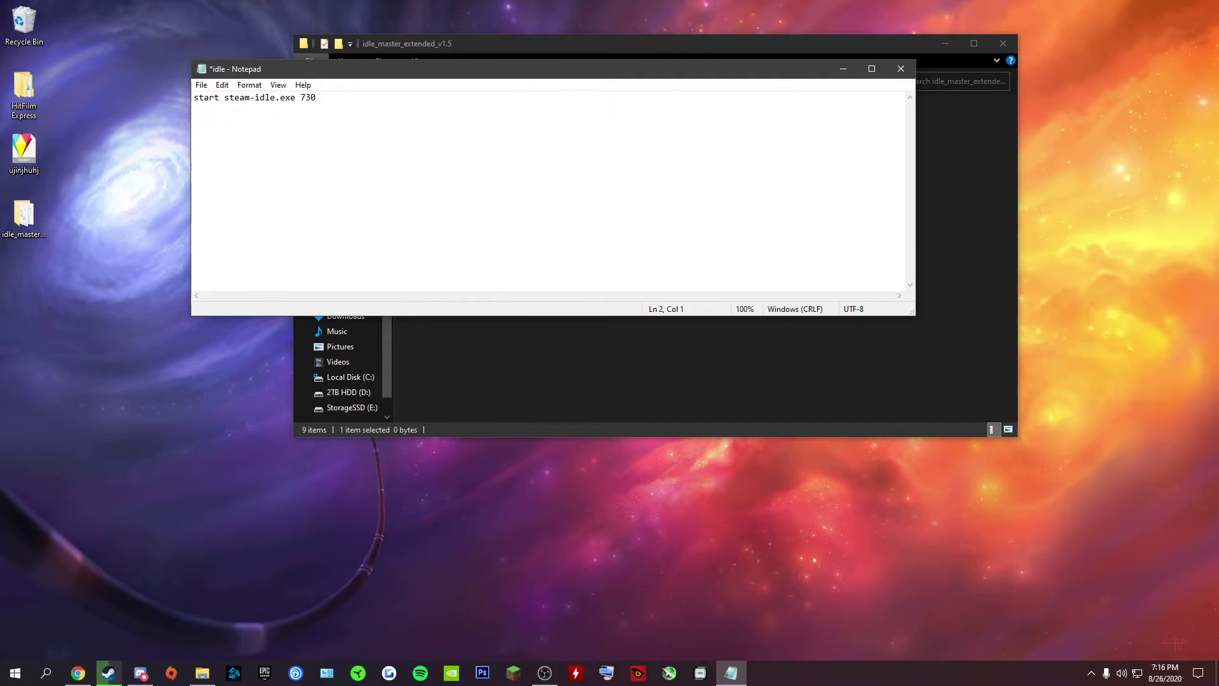
pyautogui.hotkey('ctrl', 'v')
pyautogui.hotkey('ctrl', 'v')
pyautogui.press('Return')
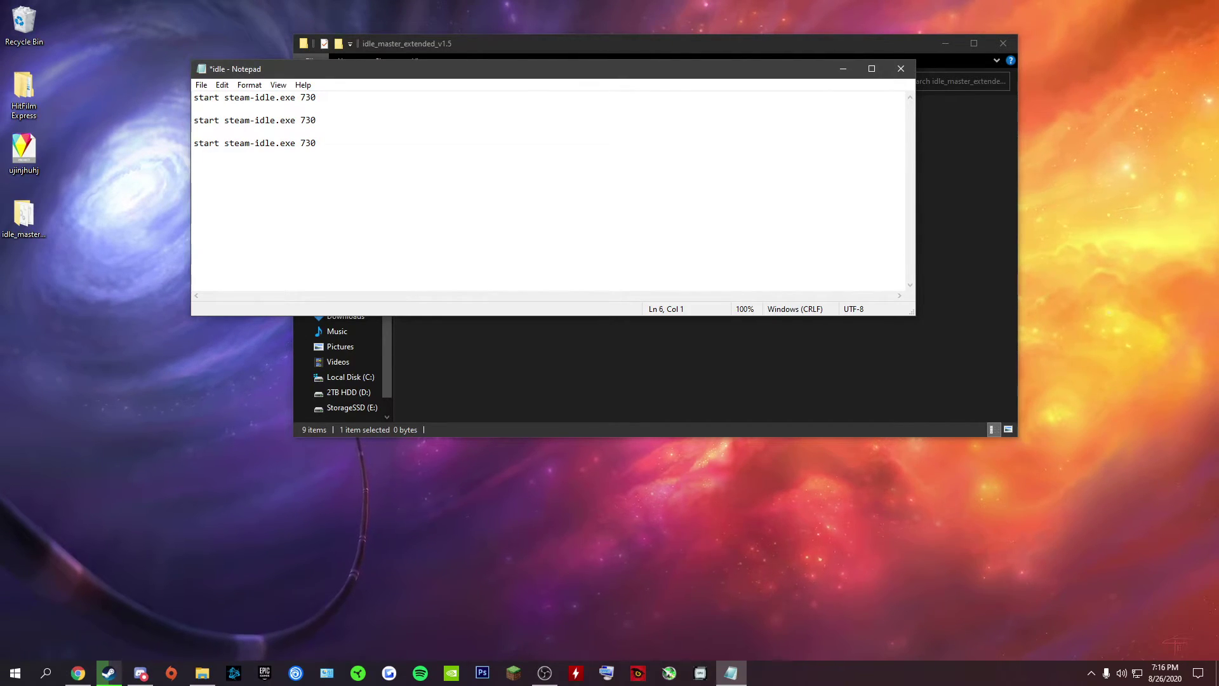
pyautogui.hotkey('ctrl', 'v')
pyautogui.press('BackSpace')
pyautogui.press('BackSpace')
pyautogui.press('BackSpace')
# - Get the app ID from DRAGON BALL XENOVERSE 2's store page in Steam and enter 454650 in the script's fourth start line in Notepad
pyautogui.click(108, 672)
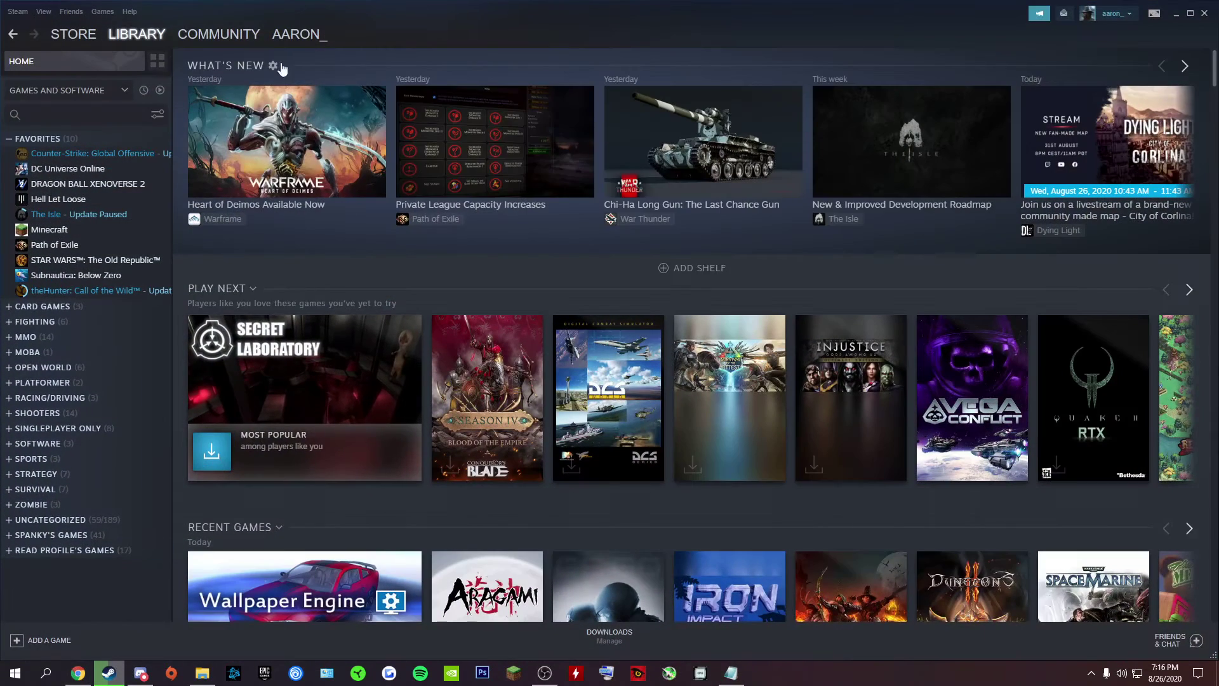
pyautogui.click(86, 183)
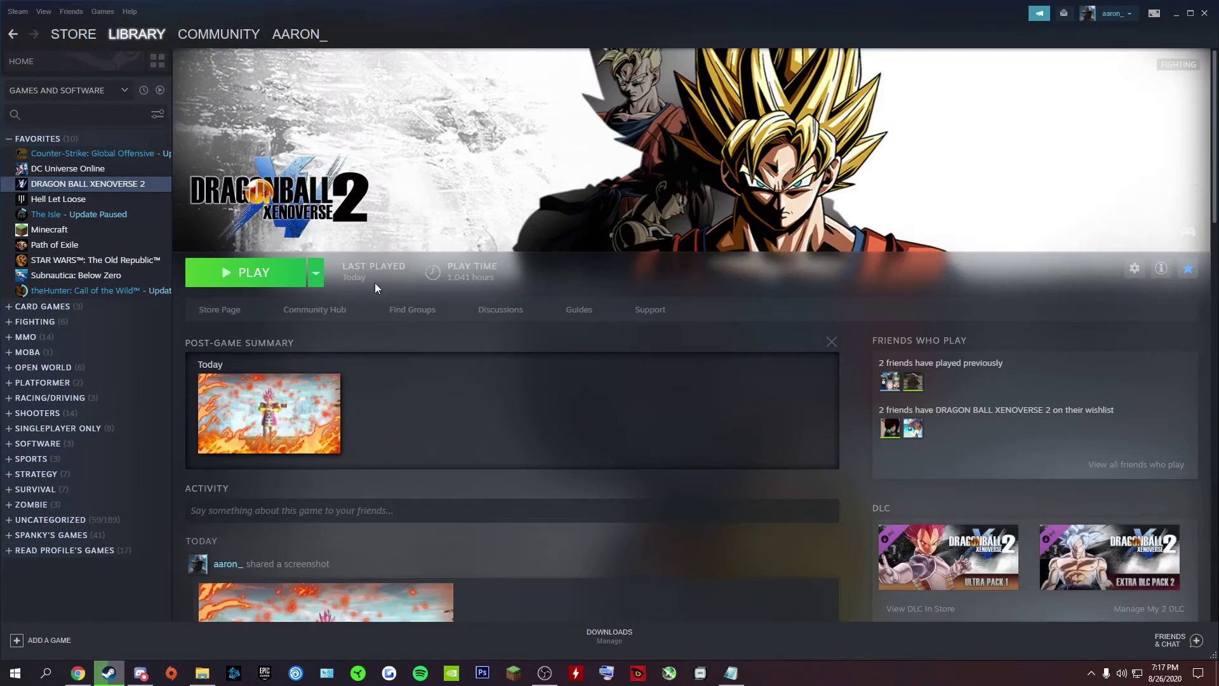
pyautogui.click(236, 309)
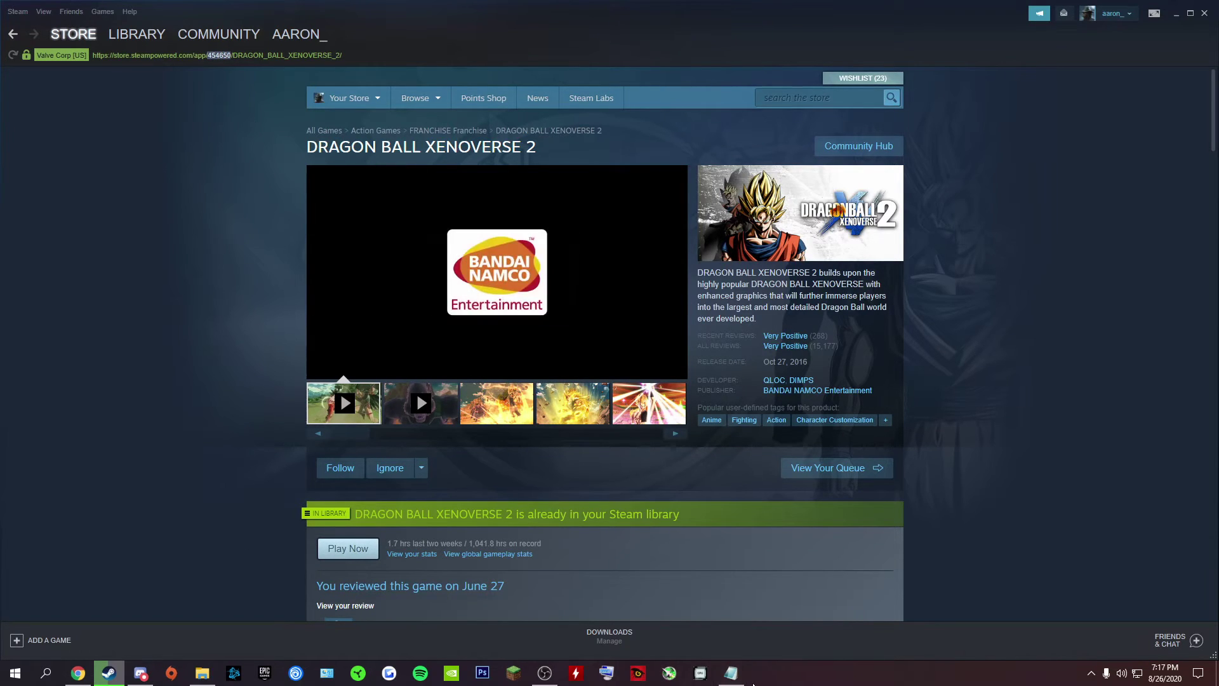
pyautogui.click(730, 672)
pyautogui.write('454650')
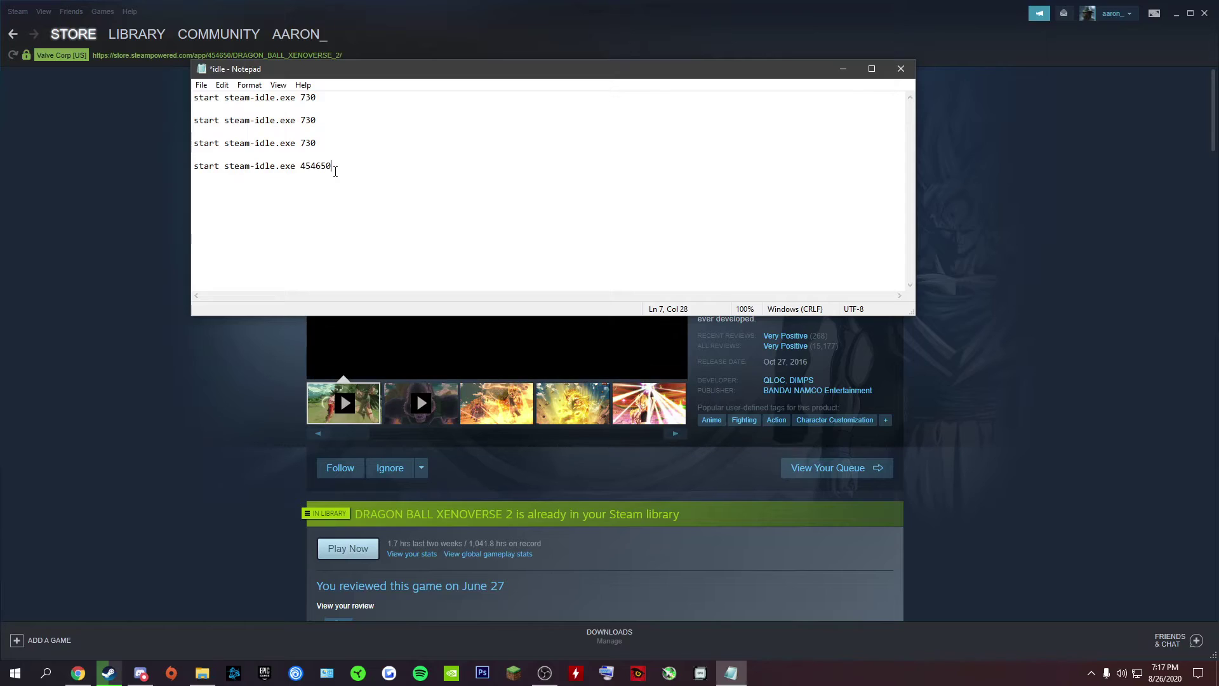
# - Go back to the Steam library, open Hell Let Loose's store page and copy the app ID from its address
pyautogui.click(114, 280)
pyautogui.moveTo(89, 39)
pyautogui.click(137, 33)
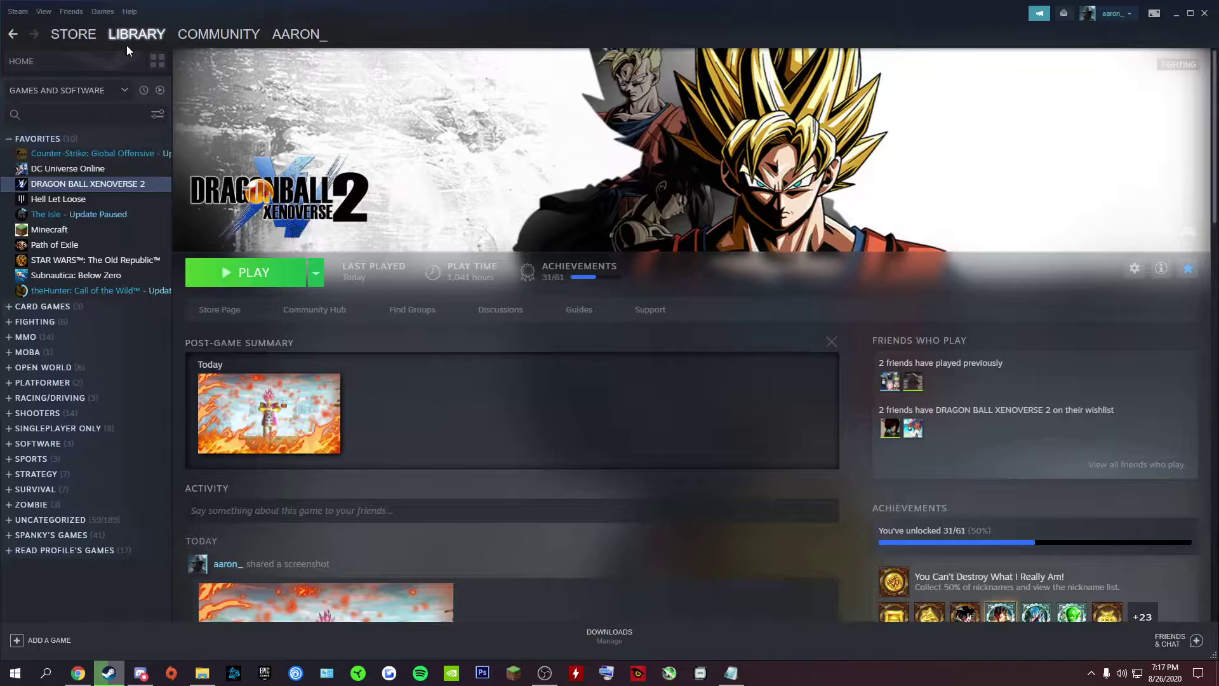
pyautogui.click(127, 39)
pyautogui.click(57, 199)
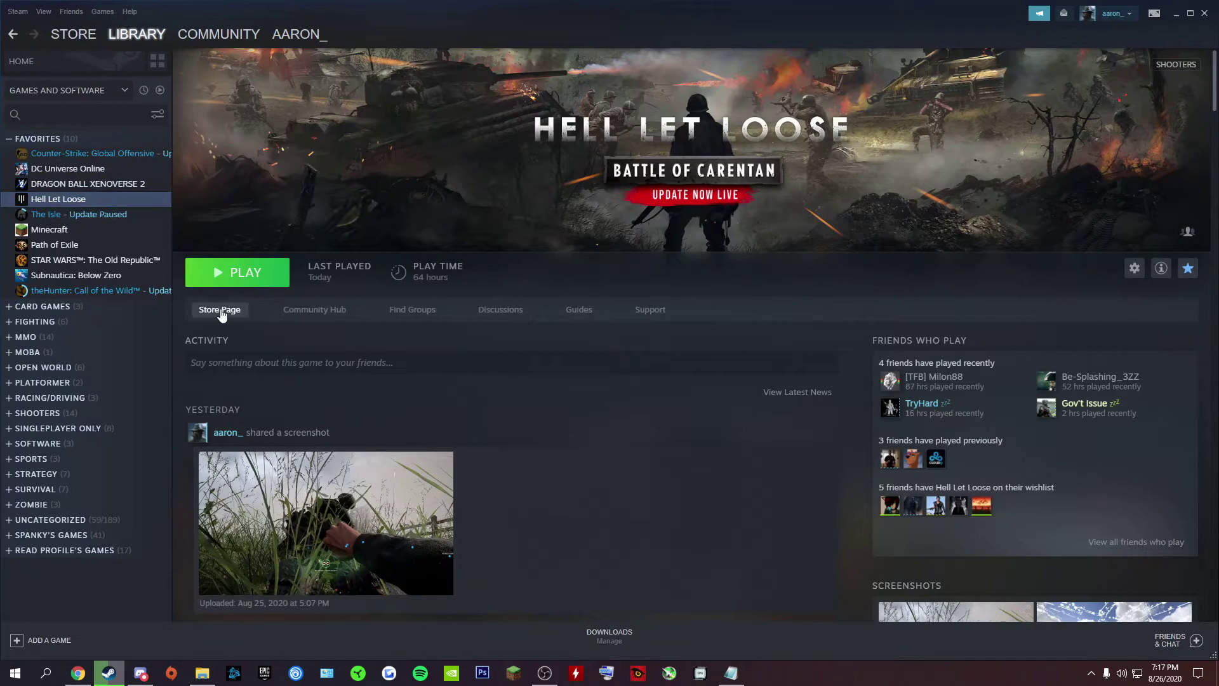
pyautogui.click(219, 310)
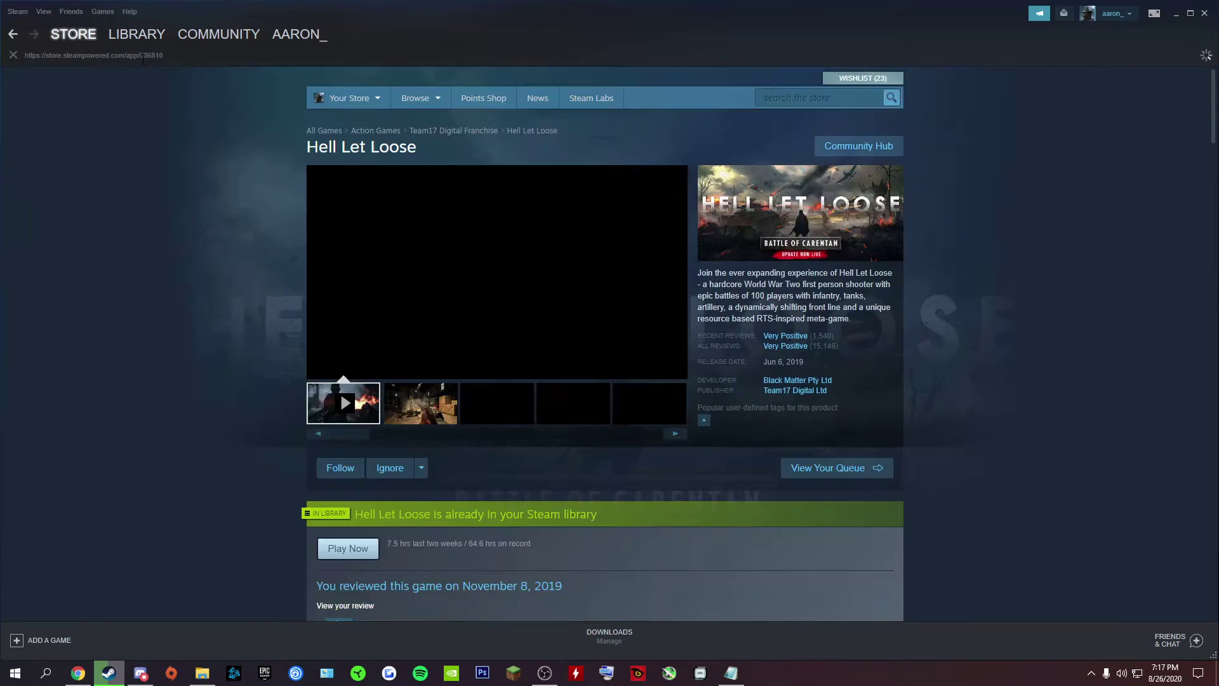
pyautogui.moveTo(207, 56); pyautogui.dragTo(226, 56)
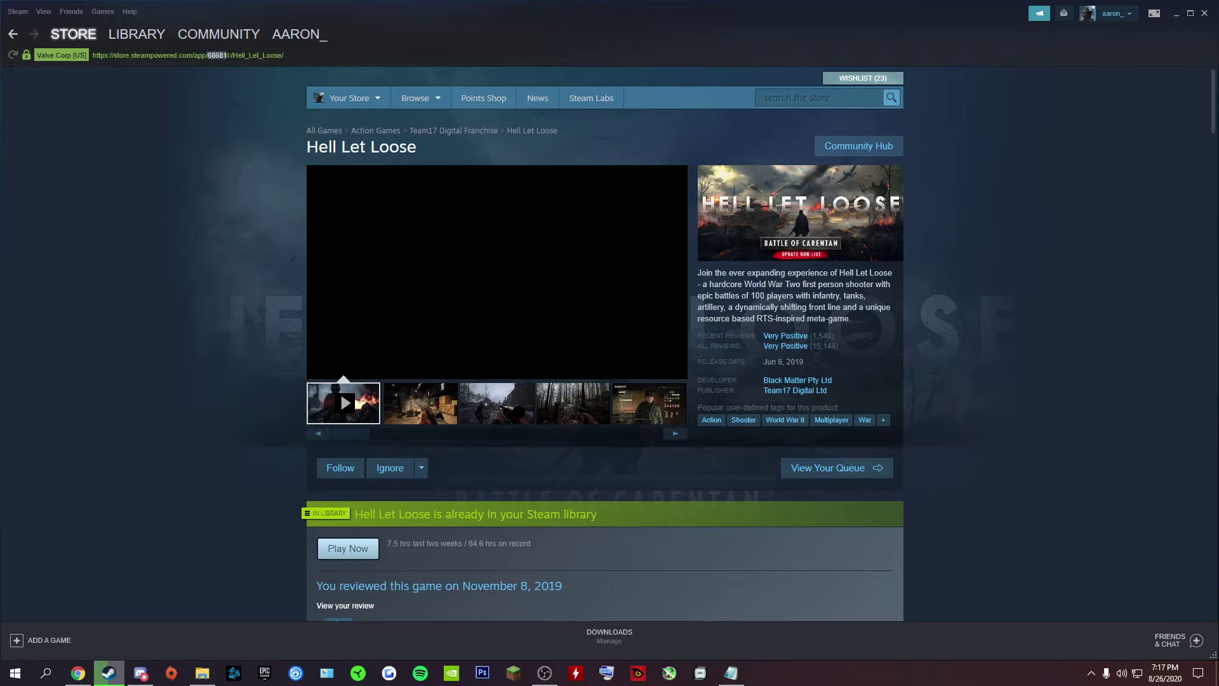
pyautogui.click(223, 60)
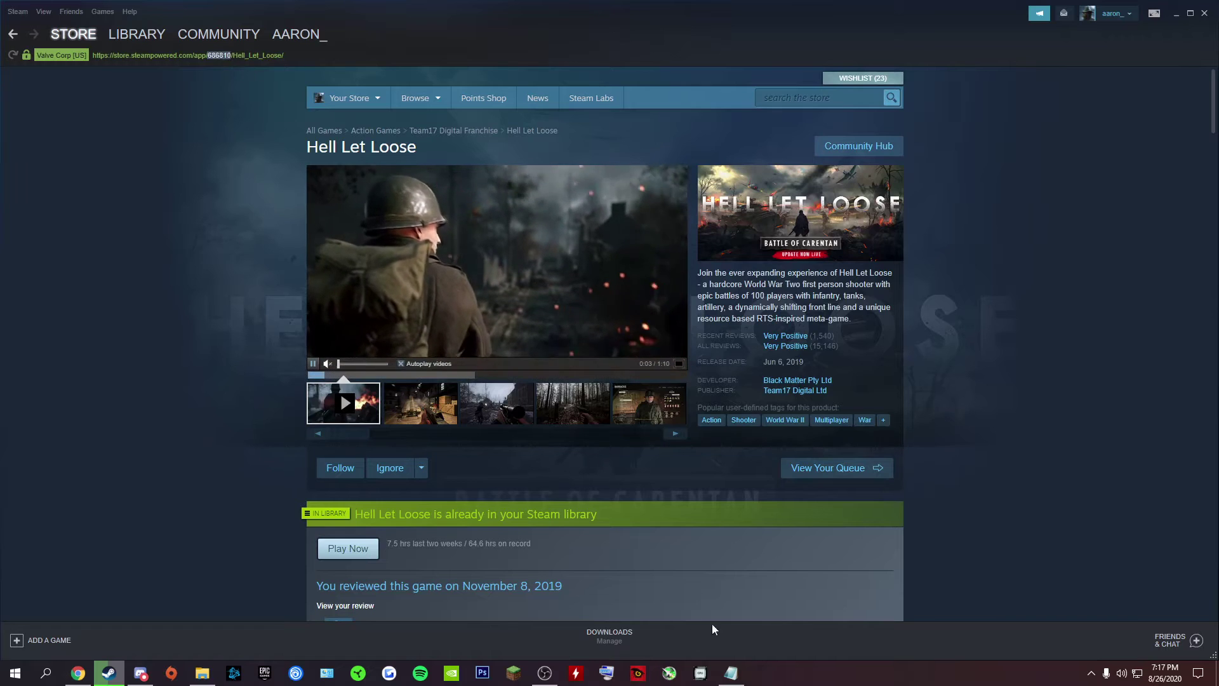
# - Replace the 730 in the third start line of the Notepad script with 686810
pyautogui.click(731, 672)
pyautogui.doubleClick(307, 143)
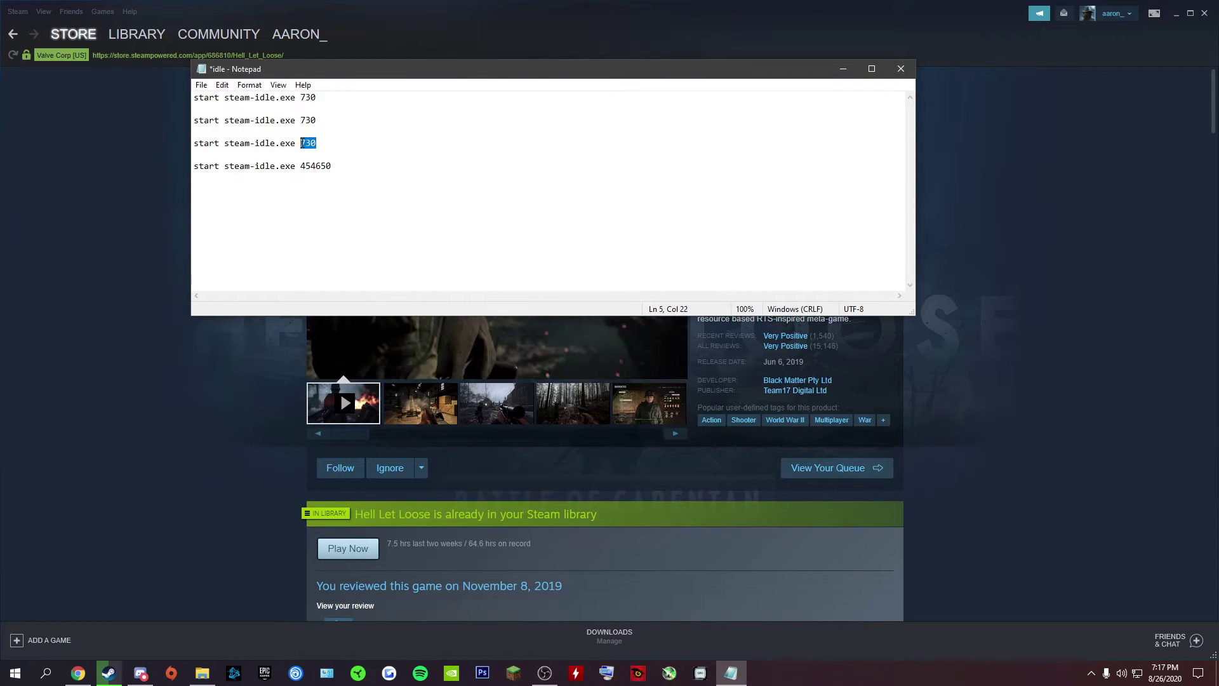
pyautogui.press('BackSpace')
pyautogui.hotkey('ctrl', 'v')
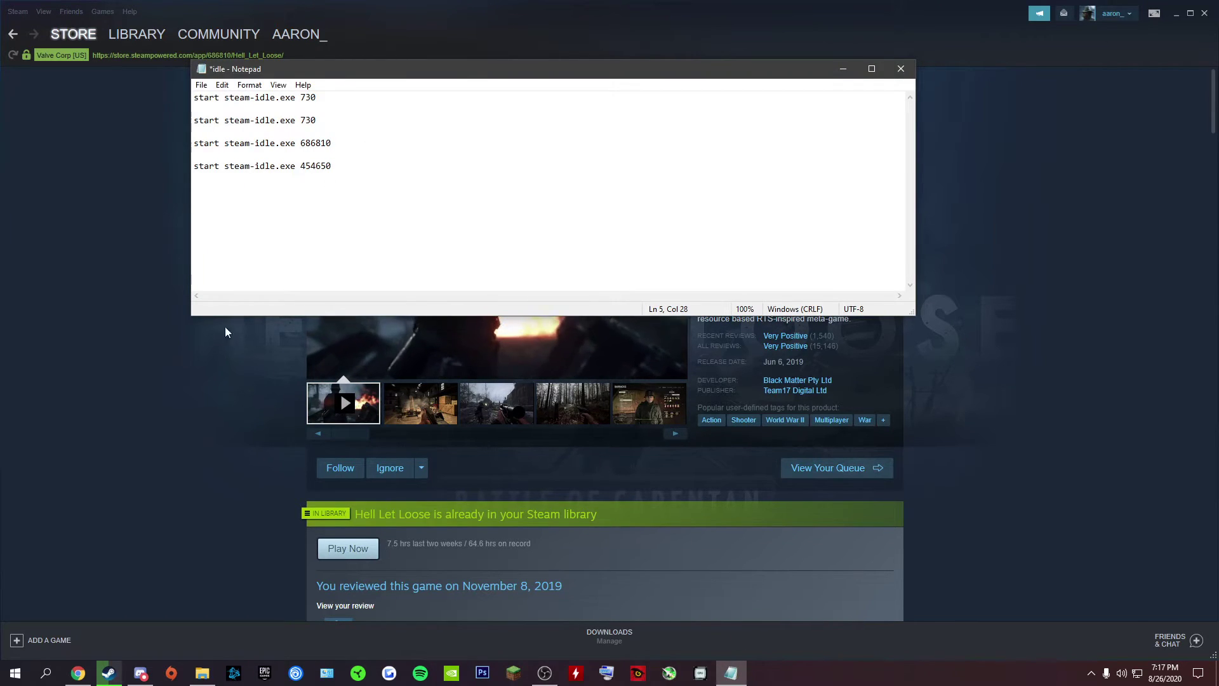
# - Get Path of Exile's app ID from its Steam store page and replace the 730 in the second start line with 238960
pyautogui.click(74, 70)
pyautogui.click(118, 39)
pyautogui.click(117, 46)
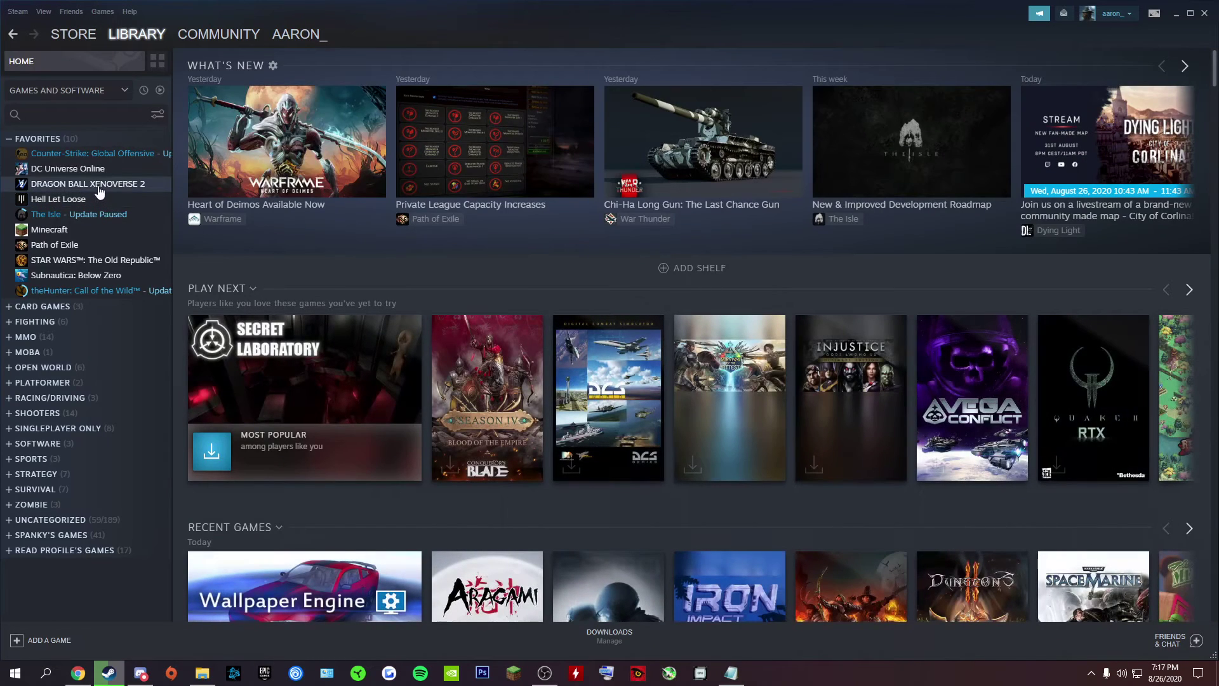
pyautogui.click(63, 247)
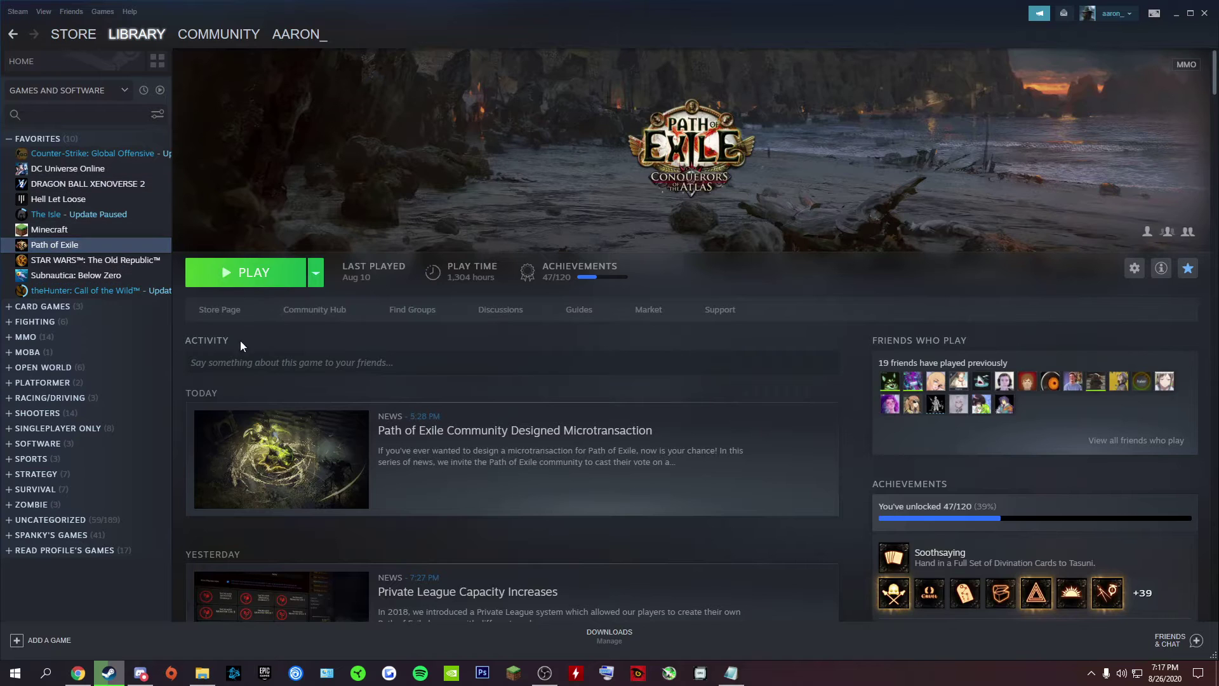
pyautogui.click(220, 310)
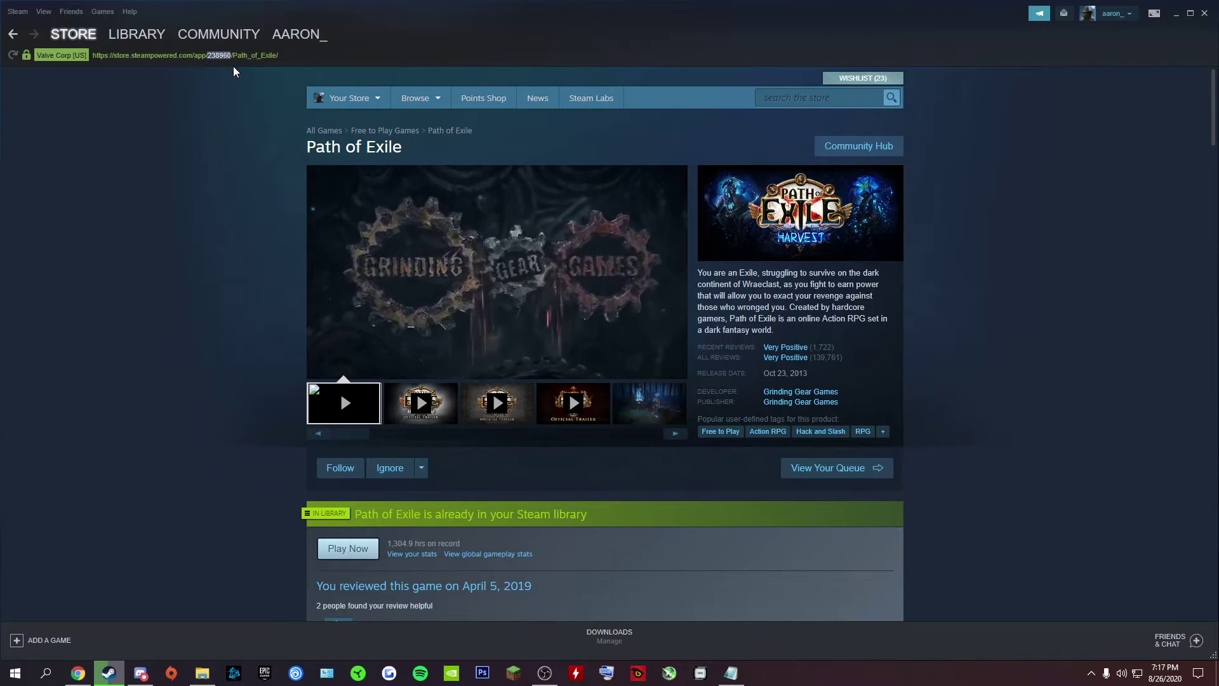
pyautogui.click(730, 673)
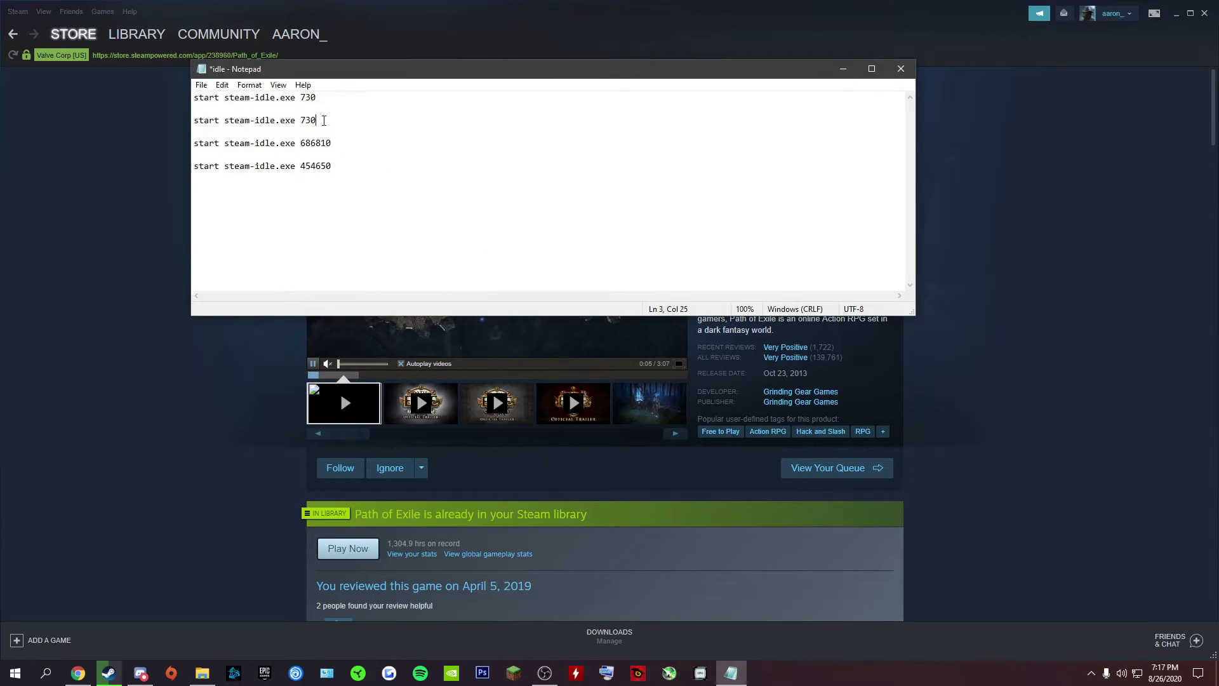
pyautogui.moveTo(324, 121); pyautogui.dragTo(301, 120)
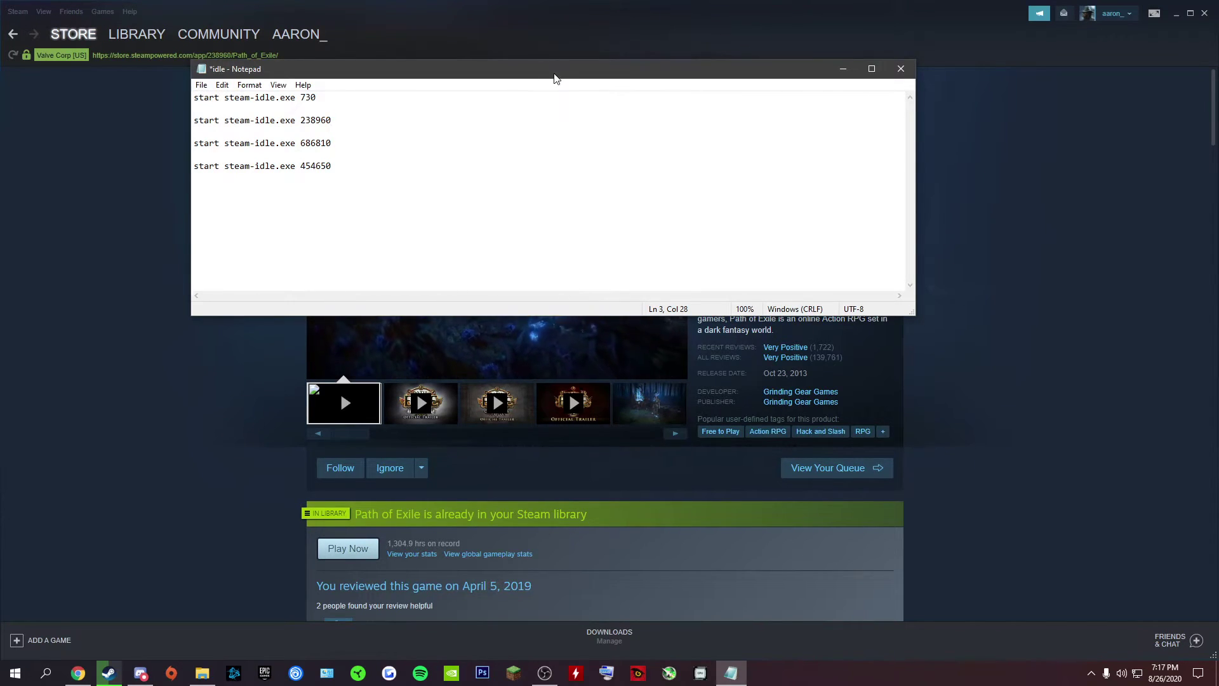
# - Begin saving the script as a new file in the idle_master_extended_v1.5 folder, naming it idle.bat
pyautogui.moveTo(599, 77); pyautogui.dragTo(683, 94)
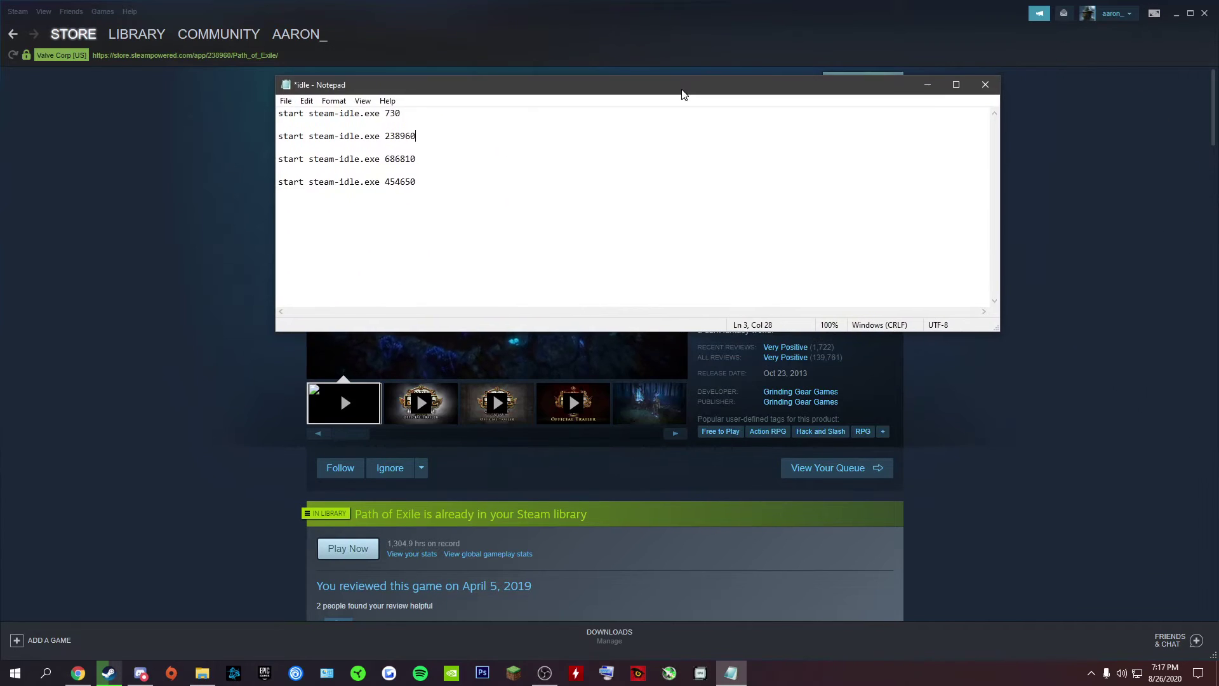
pyautogui.click(285, 100)
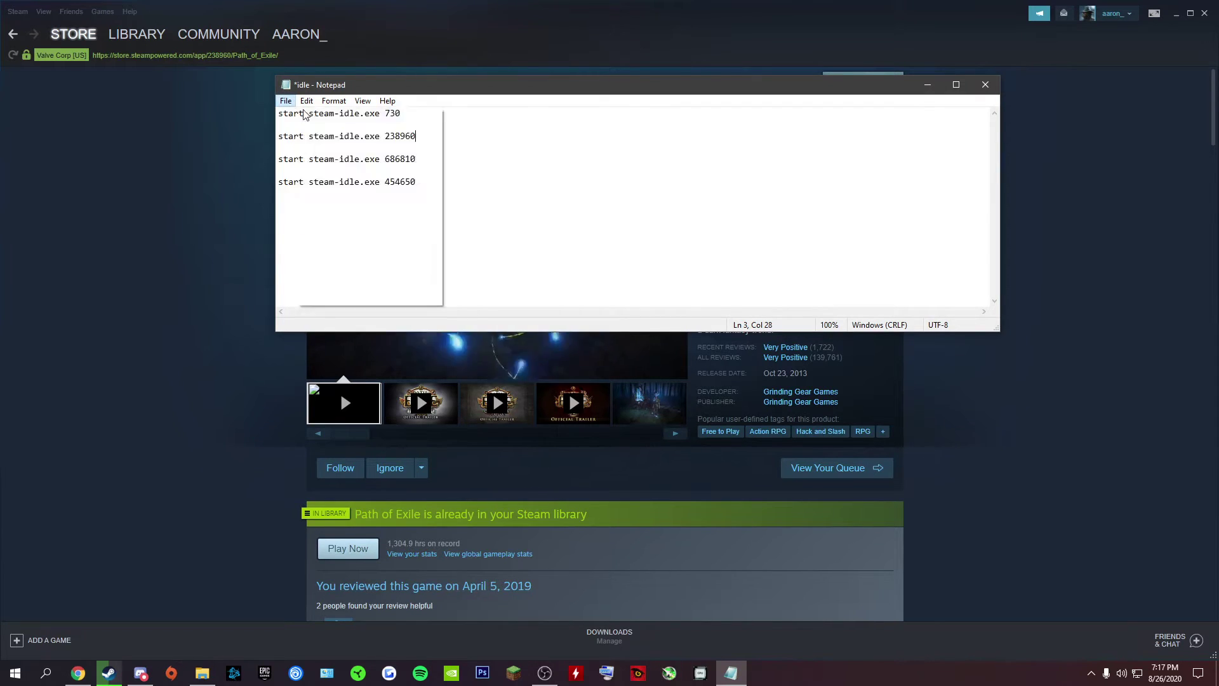
pyautogui.click(313, 172)
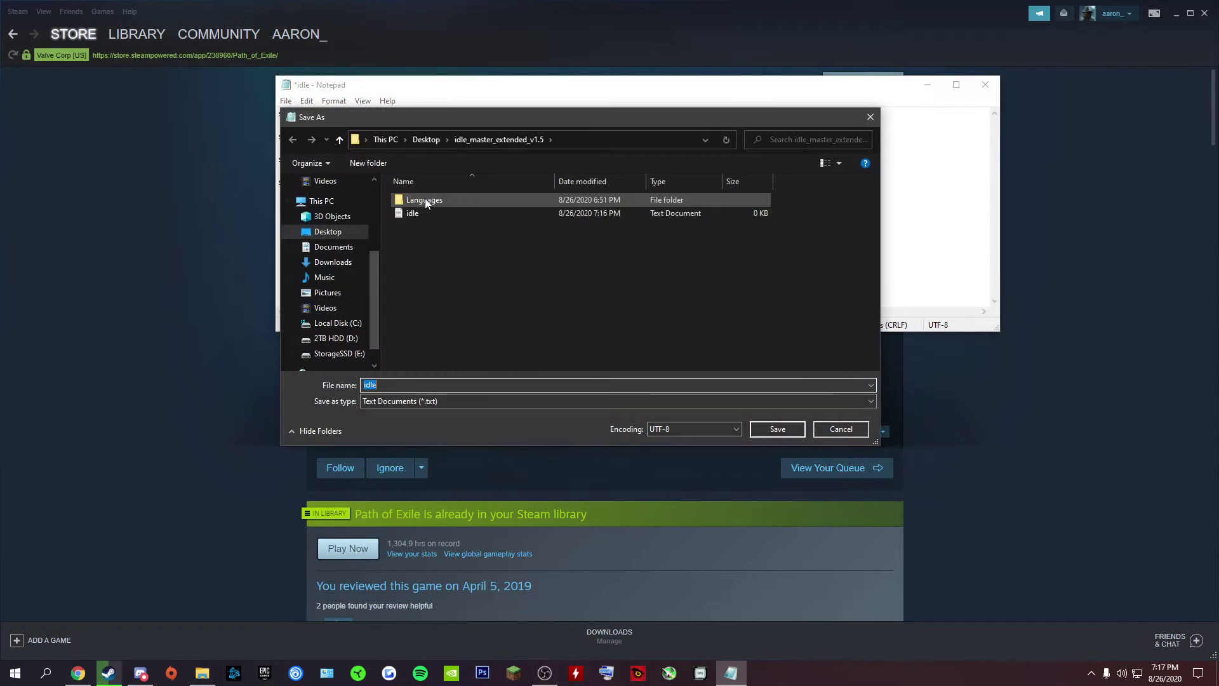
pyautogui.click(422, 403)
pyautogui.click(424, 408)
pyautogui.click(427, 385)
pyautogui.click(420, 402)
pyautogui.click(412, 399)
pyautogui.click(388, 386)
pyautogui.doubleClick(385, 386)
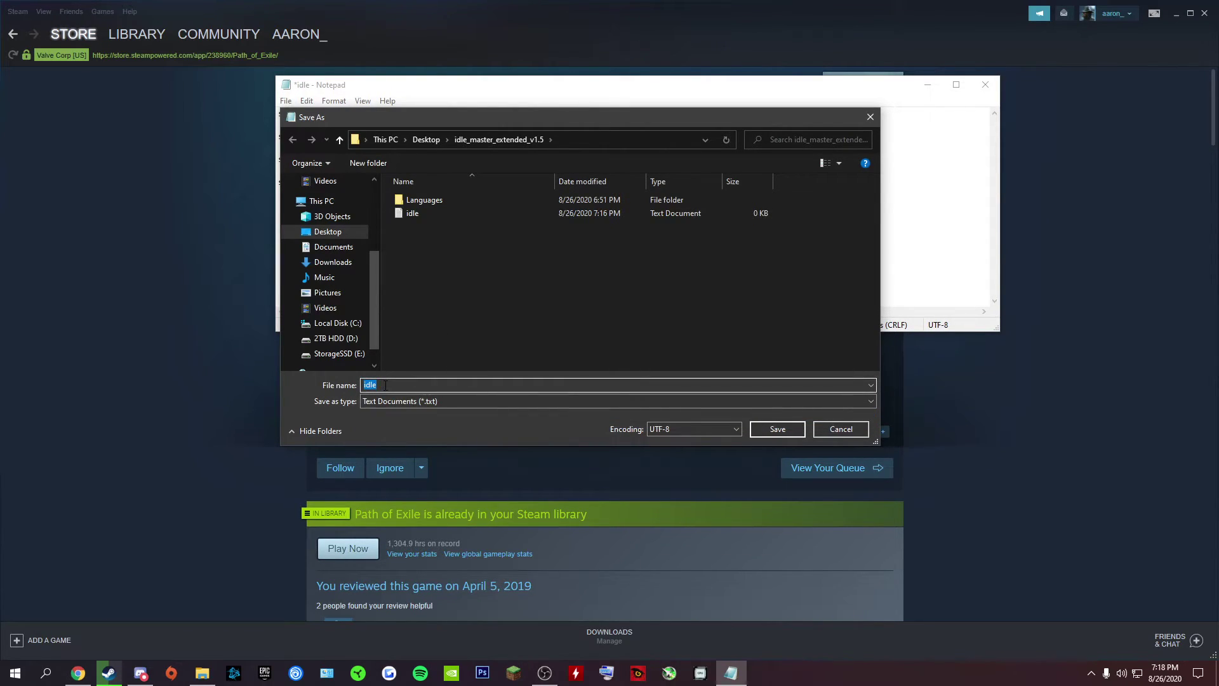
pyautogui.write('.bat')
# - Save idle.bat with the Text Documents (*.txt) type and UTF-8 encoding
pyautogui.click(437, 404)
pyautogui.click(436, 404)
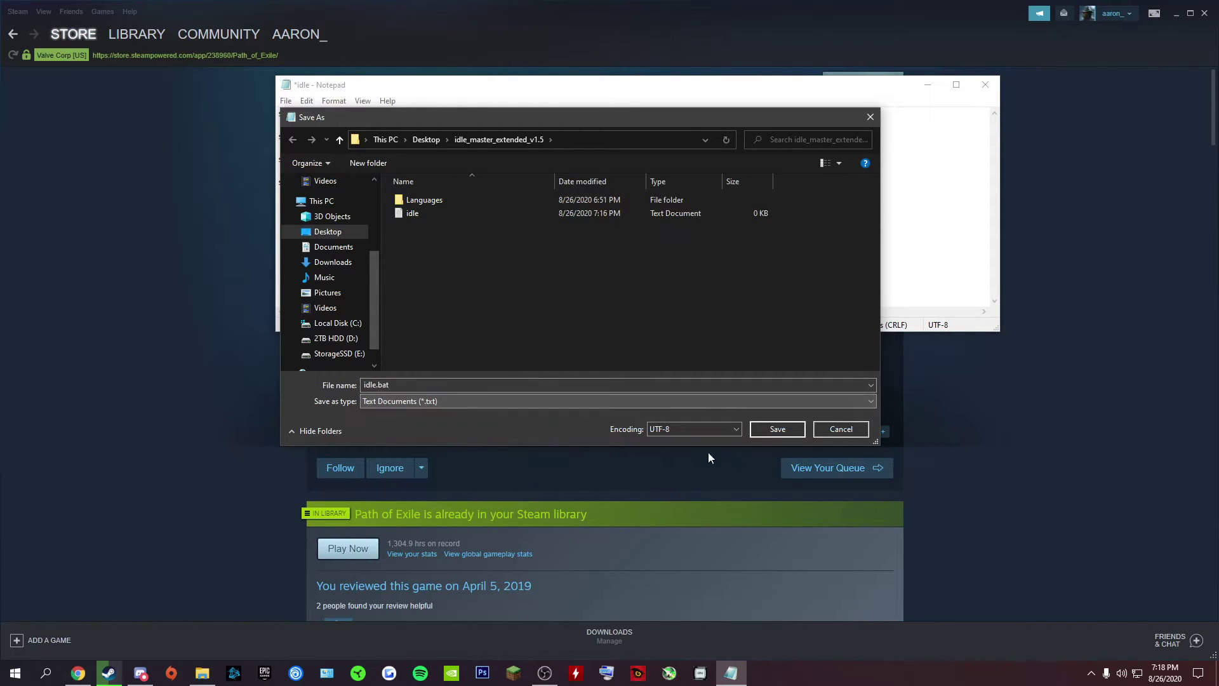
pyautogui.click(703, 432)
pyautogui.click(703, 432)
pyautogui.click(765, 431)
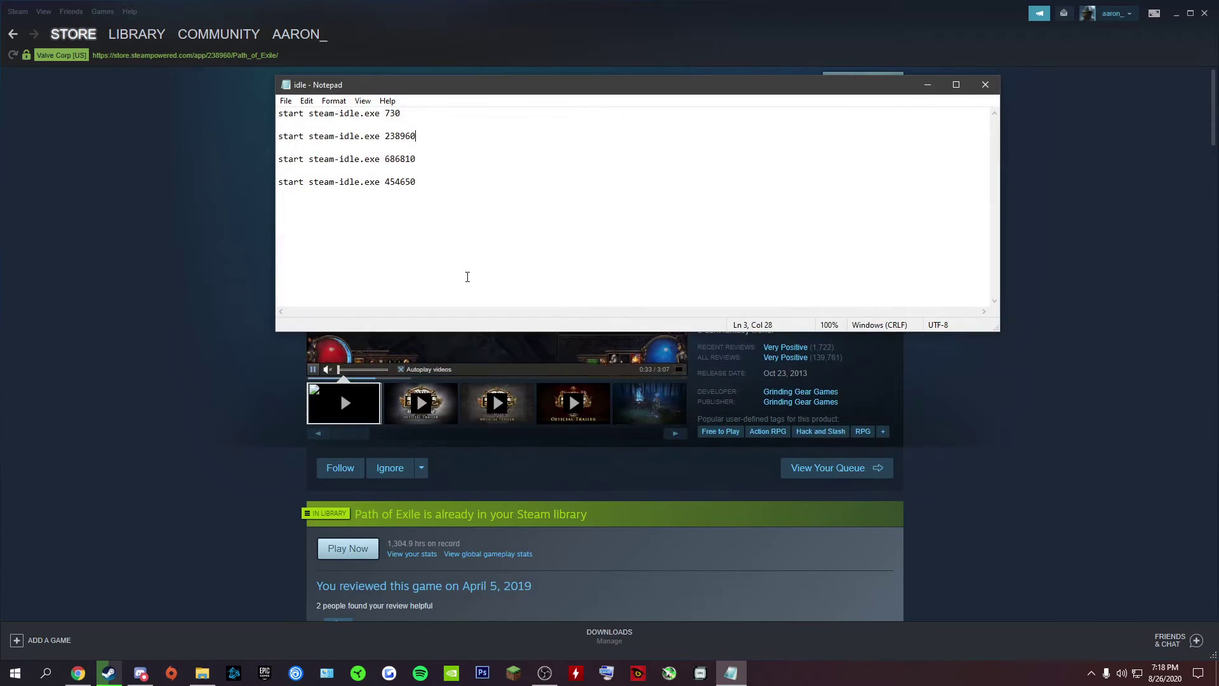
# - Open the idle batch file from the folder in Notepad++ to check its start lines, and close the editor
pyautogui.click(202, 673)
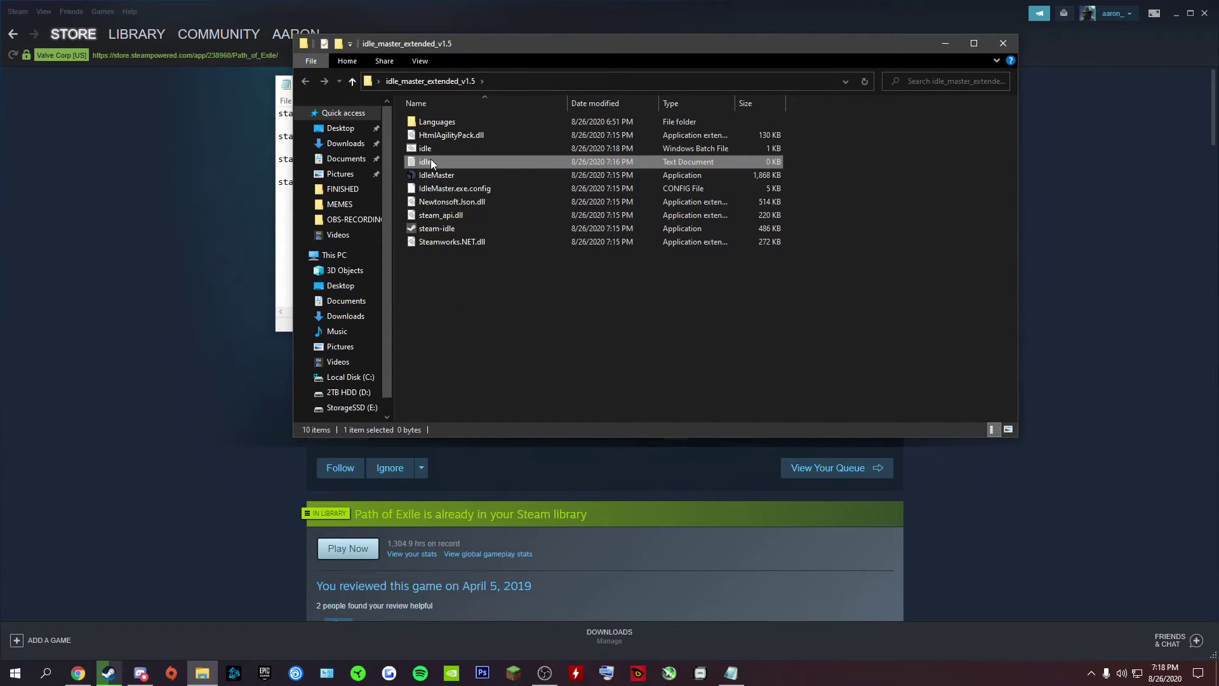
pyautogui.moveTo(400, 166); pyautogui.dragTo(432, 147)
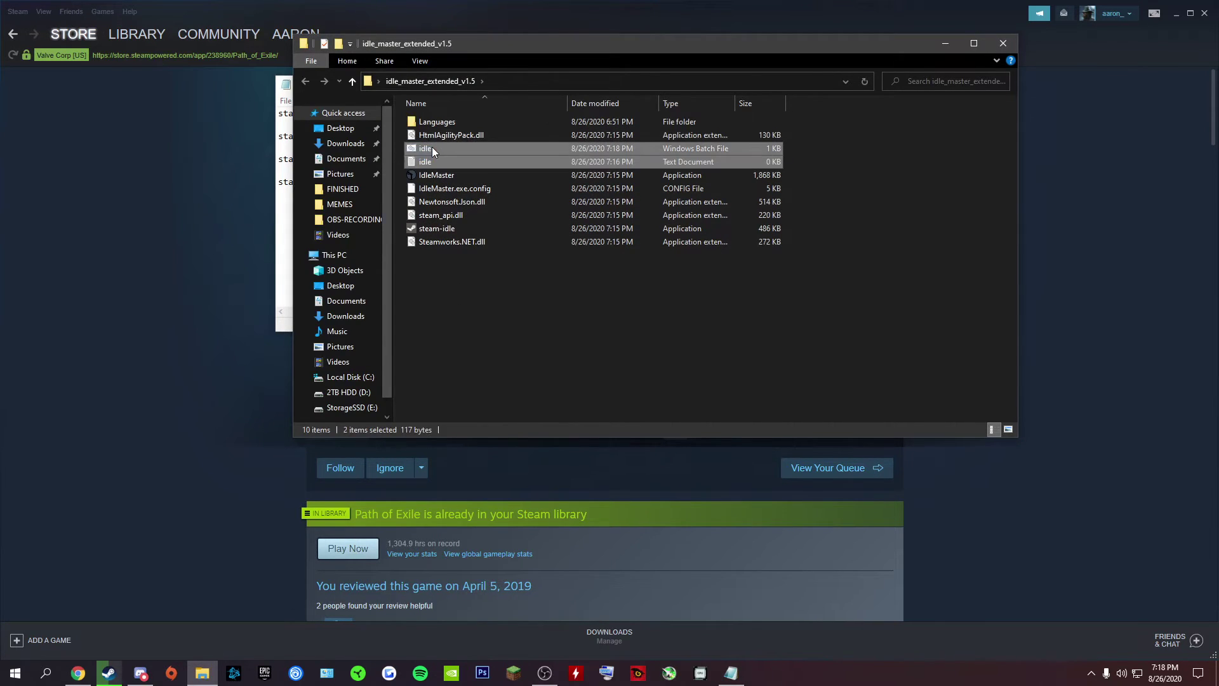
pyautogui.rightClick(432, 147)
pyautogui.click(411, 310)
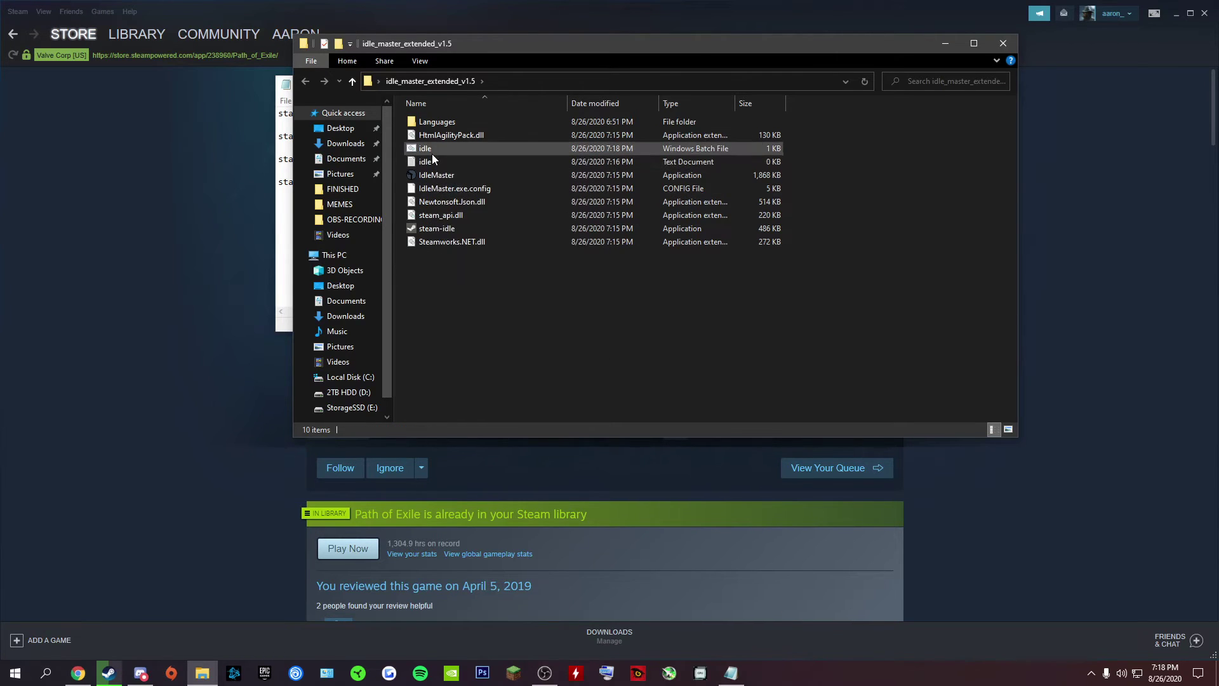
pyautogui.rightClick(431, 150)
pyautogui.rightClick(422, 148)
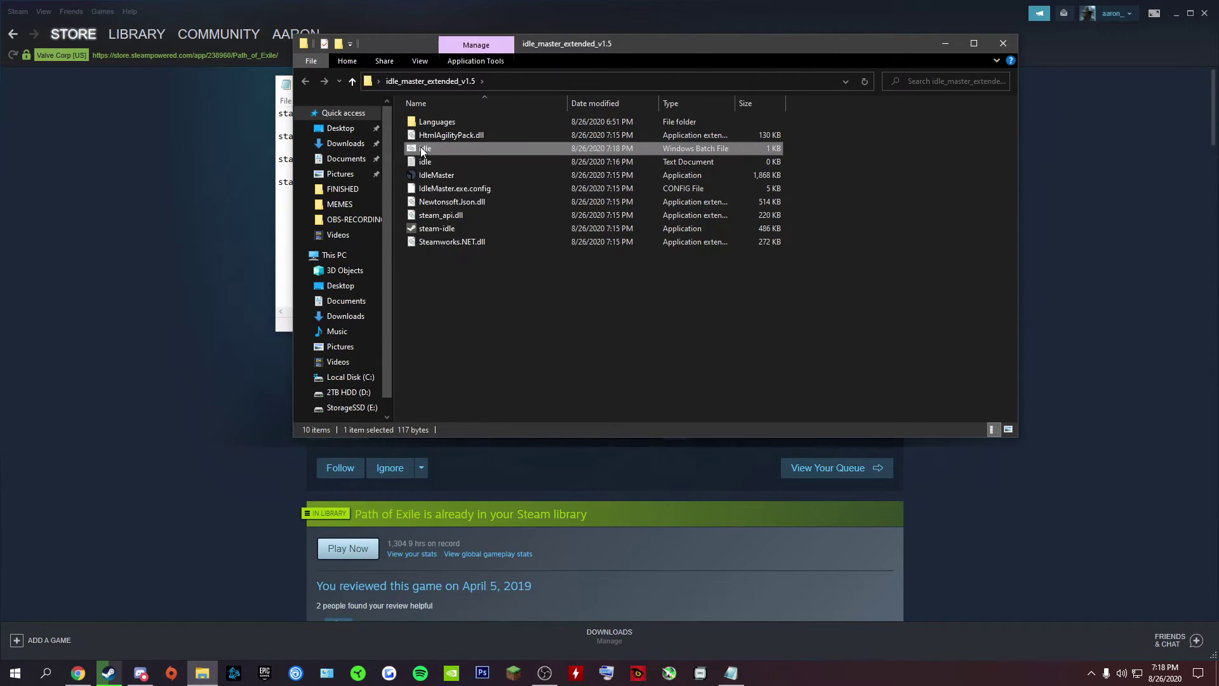
pyautogui.click(478, 226)
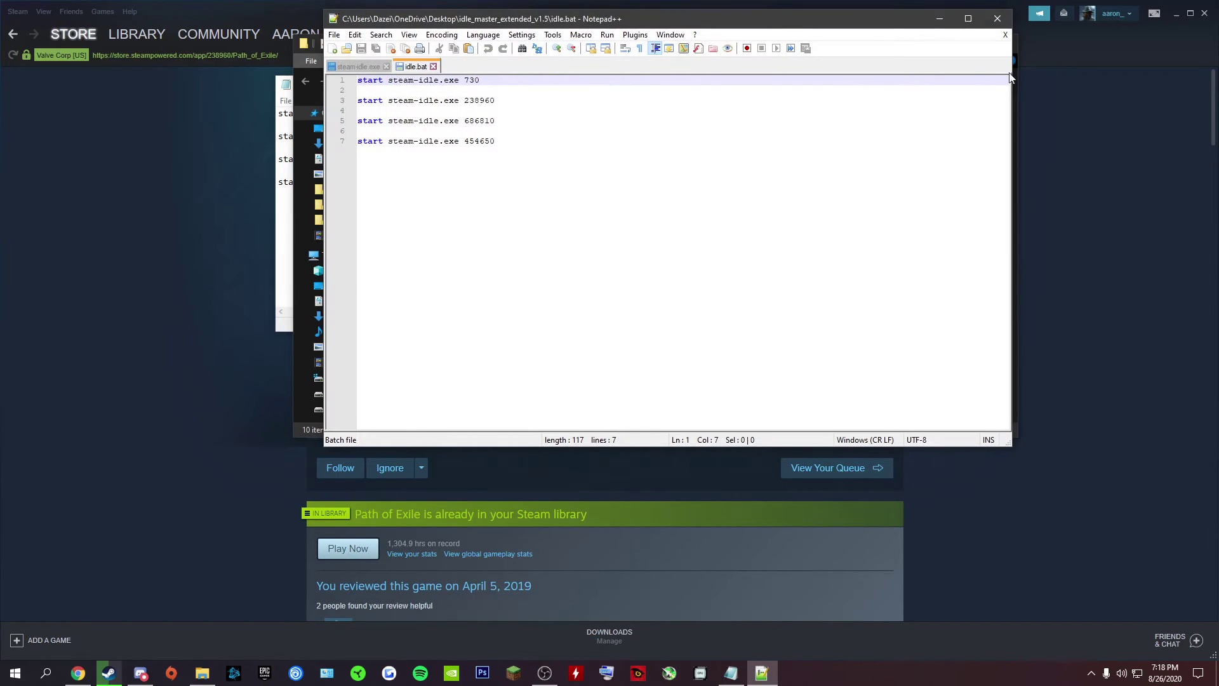
pyautogui.click(997, 19)
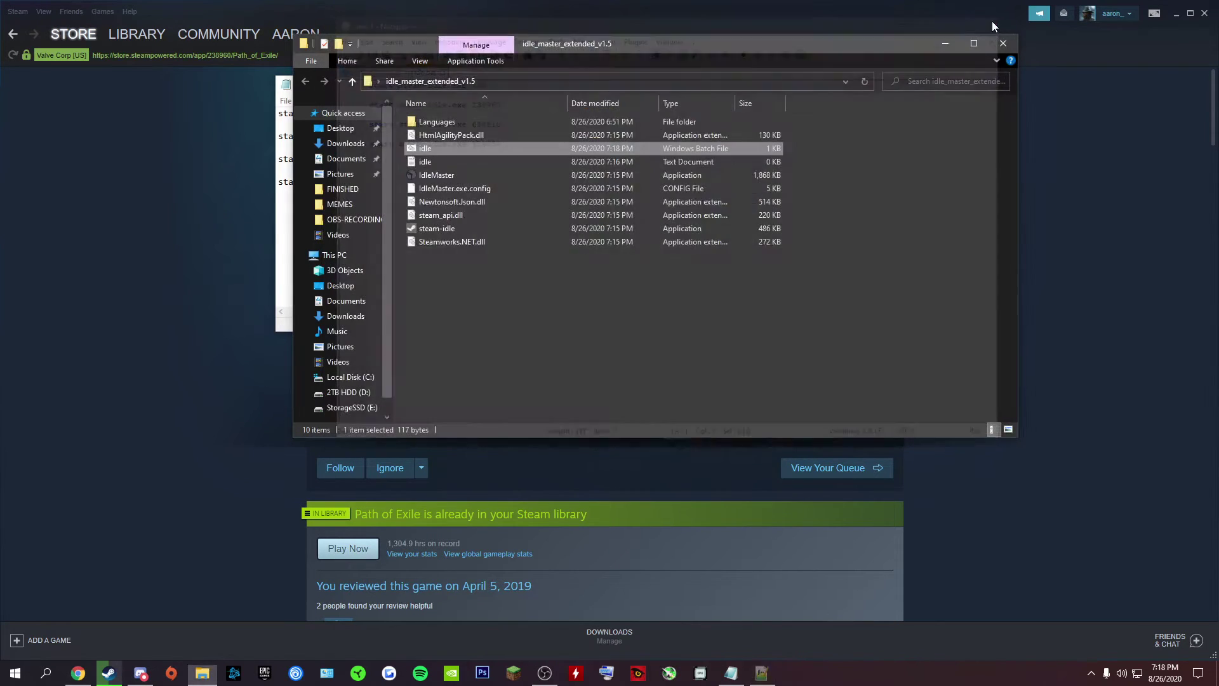
# - Delete the idle text document from the folder and select the idle batch file
pyautogui.rightClick(415, 160)
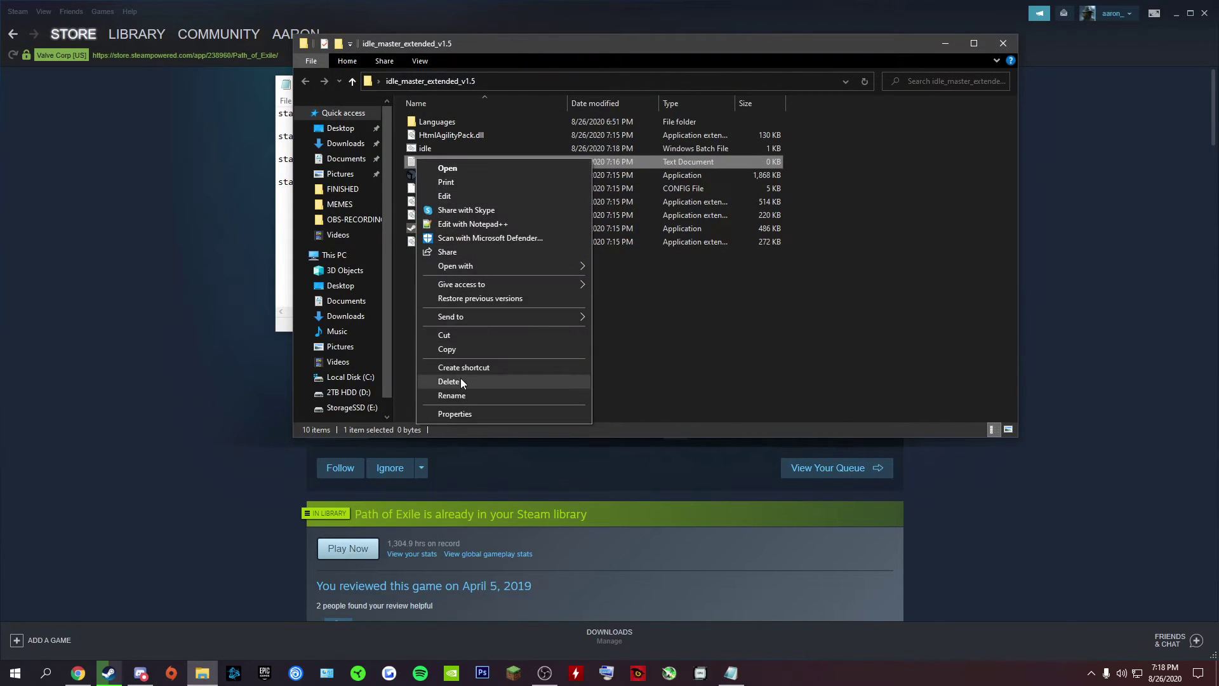
pyautogui.click(460, 380)
pyautogui.click(431, 150)
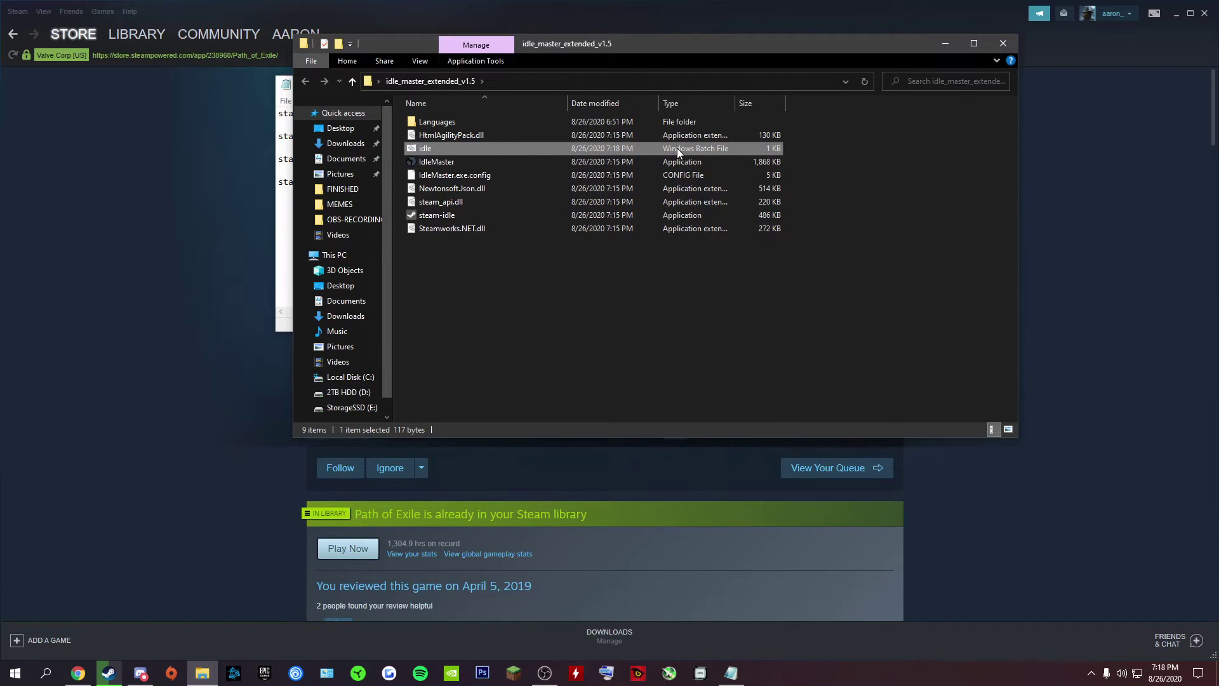
# - Open the idle batch file in Notepad++ and add a fifth line reading start steam-idle.exe with no app ID
pyautogui.rightClick(417, 149)
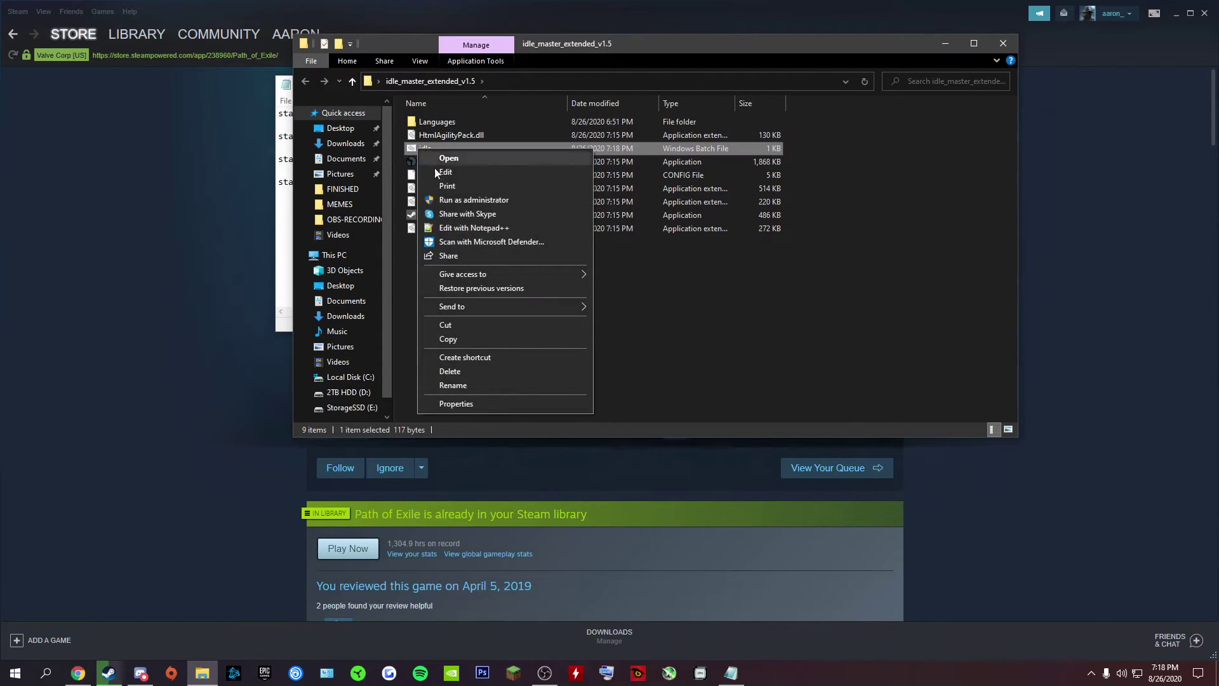
pyautogui.click(466, 229)
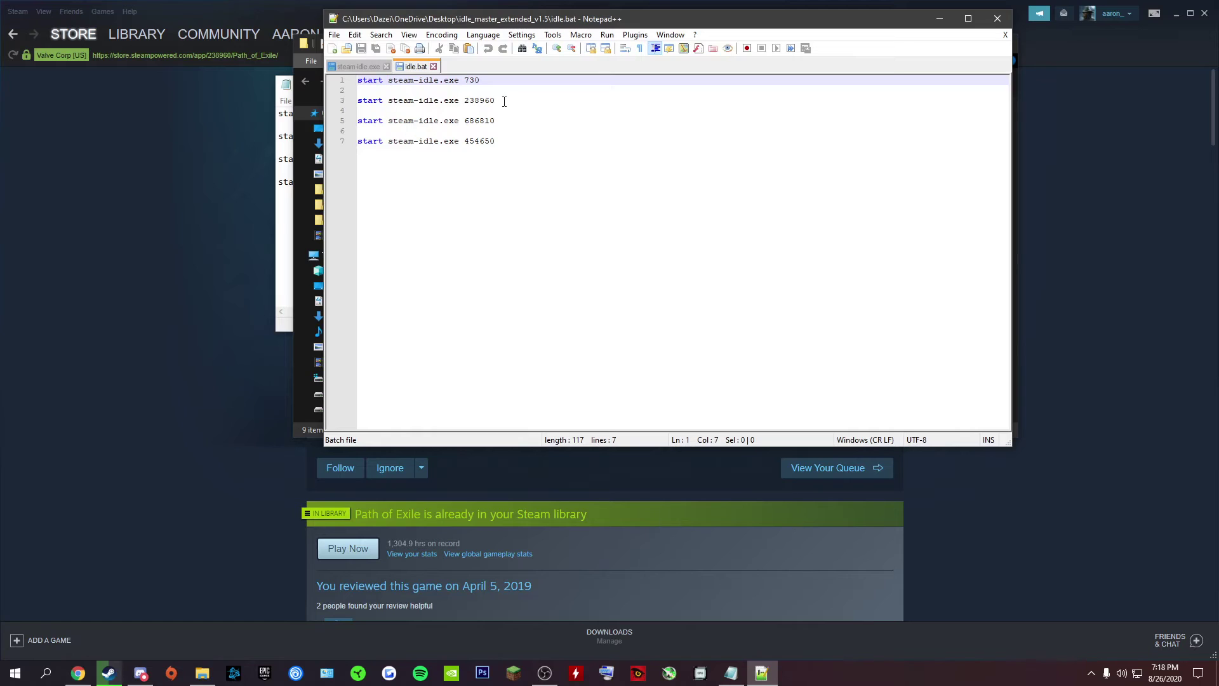
pyautogui.click(515, 140)
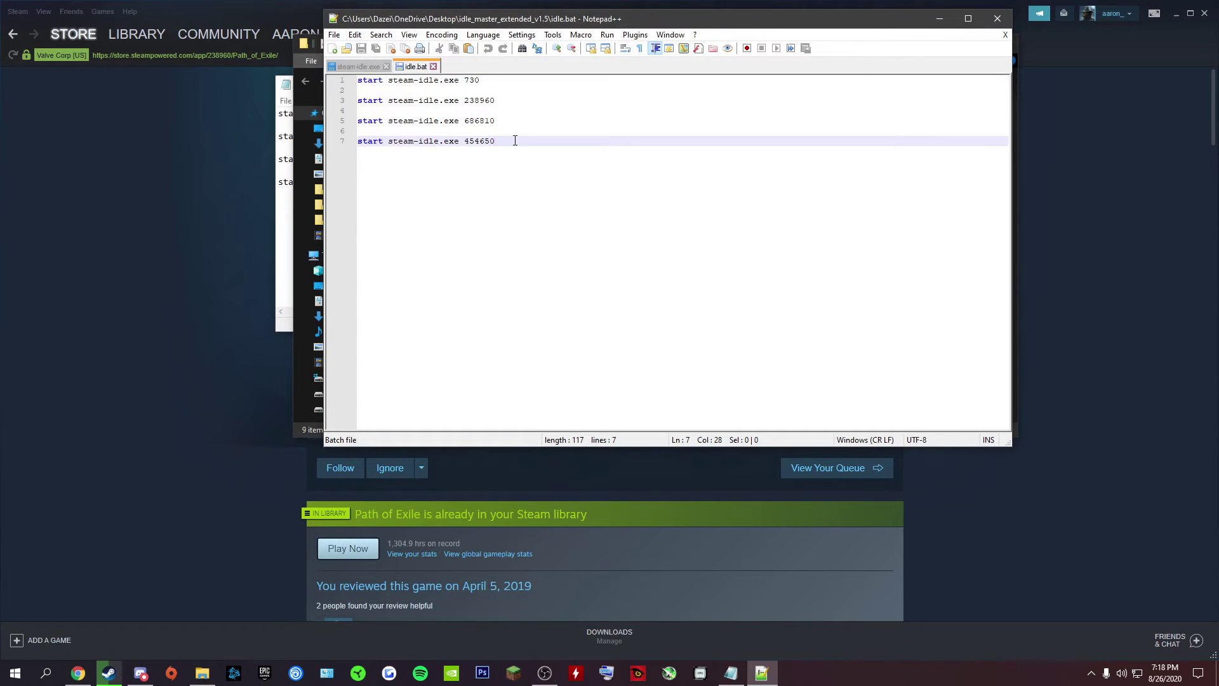
pyautogui.press('Return')
pyautogui.press('Return')
pyautogui.write('start ')
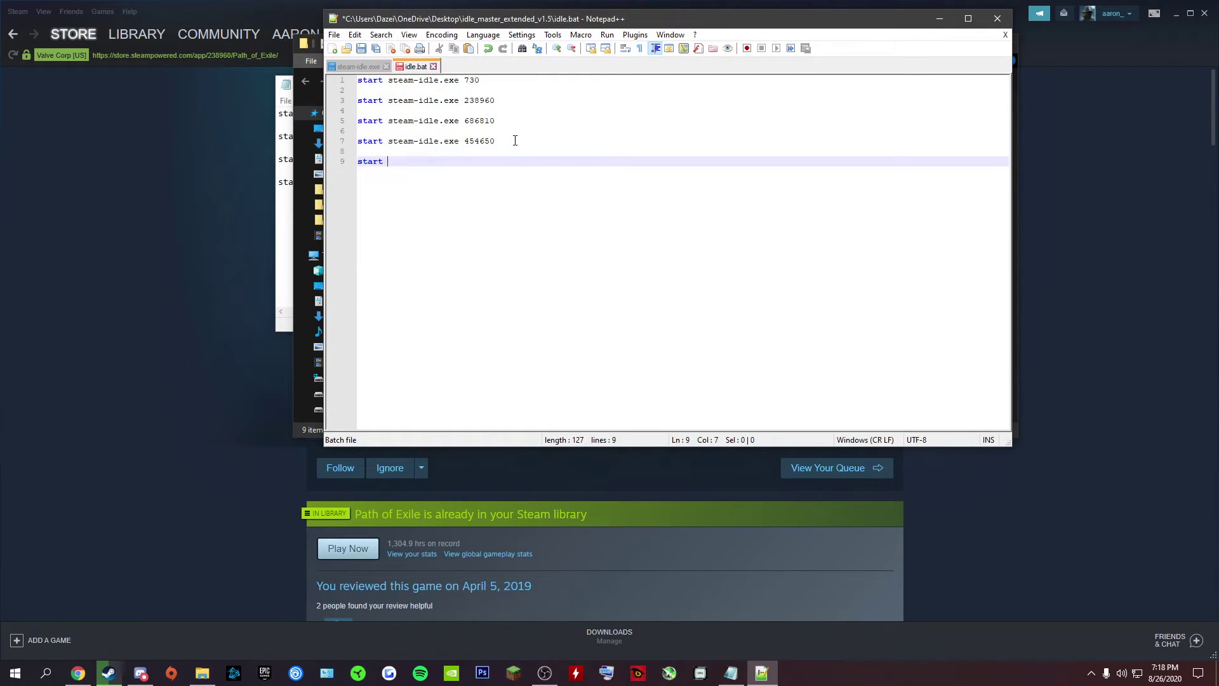
pyautogui.write('steam-')
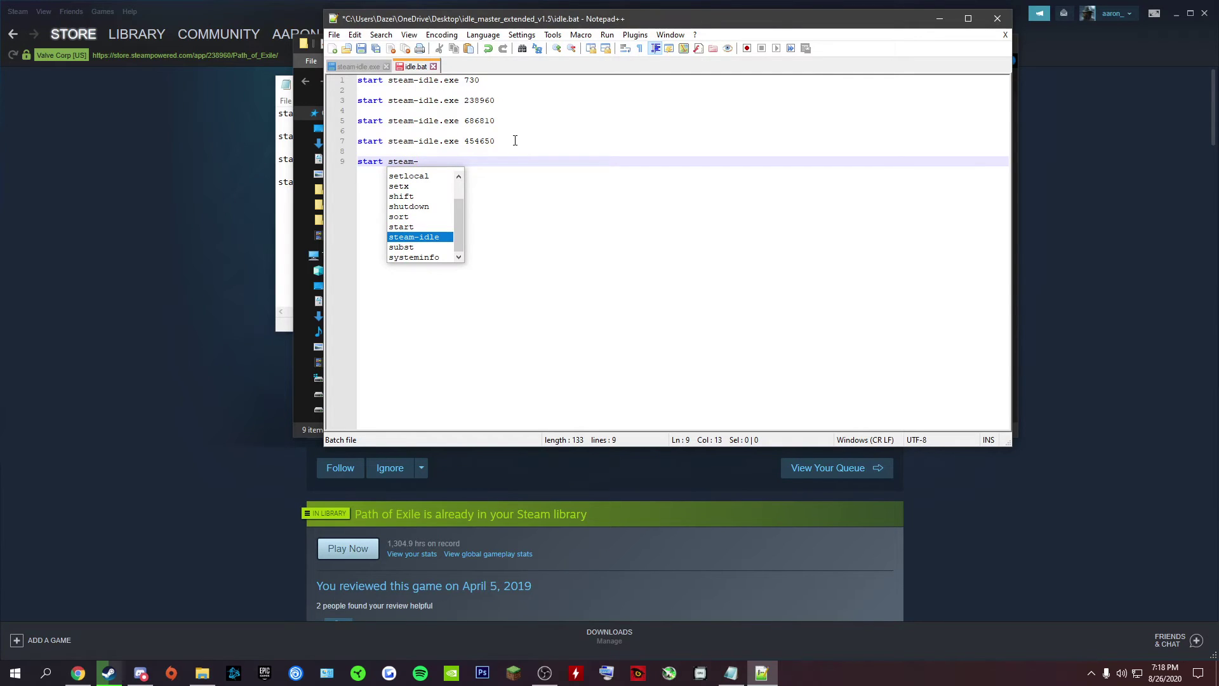
pyautogui.write('iod')
pyautogui.write('dle.ex')
pyautogui.write('e')
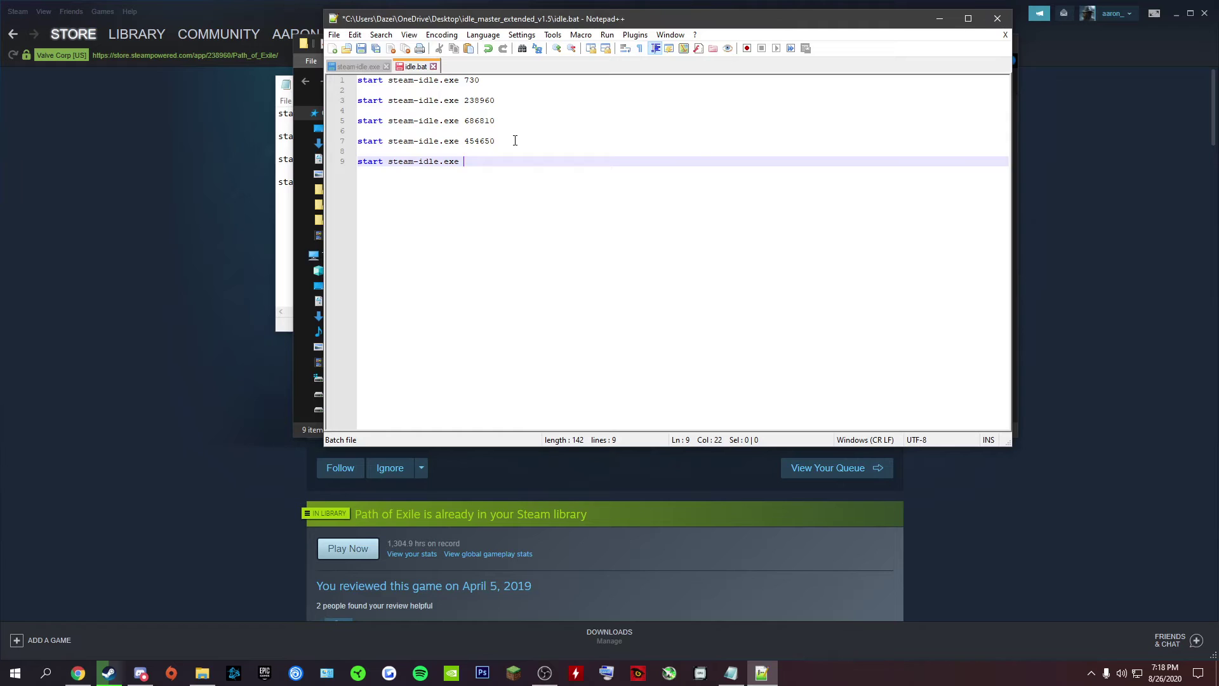
# - Delete the incomplete fifth start line and its blank line, save idle.bat, and close the editor
pyautogui.moveTo(477, 162); pyautogui.dragTo(357, 163)
pyautogui.press('BackSpace')
pyautogui.press('BackSpace')
pyautogui.press('BackSpace')
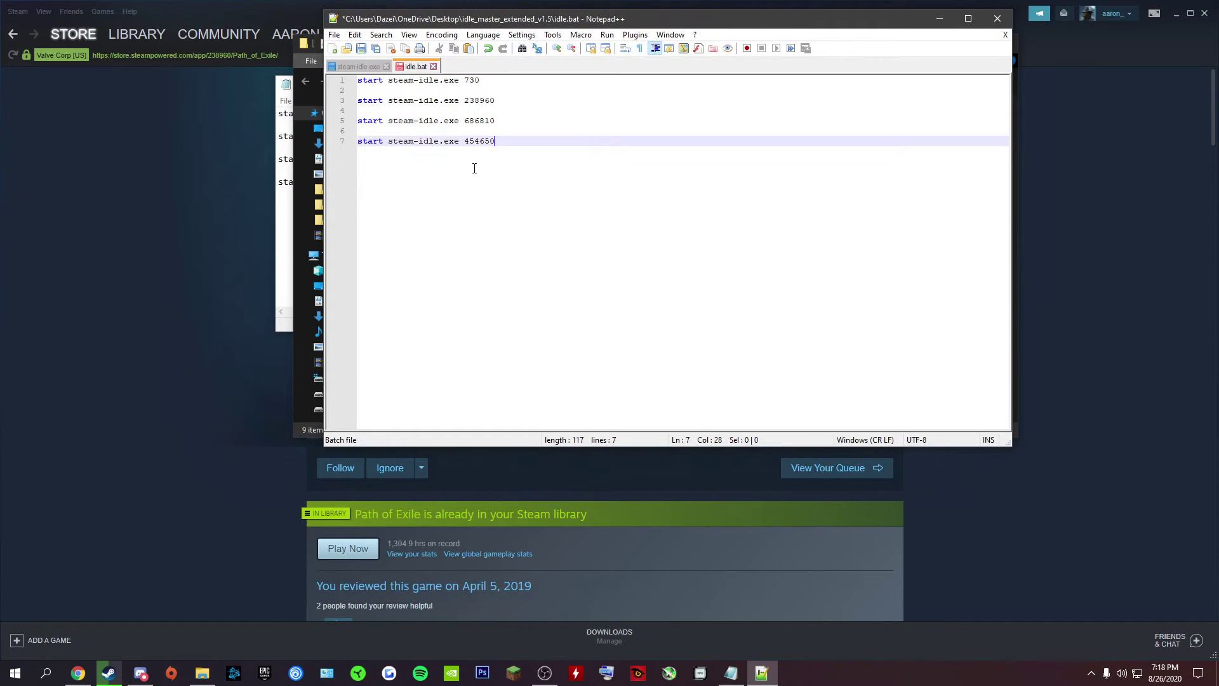
pyautogui.hotkey('ctrl', 's')
pyautogui.click(997, 18)
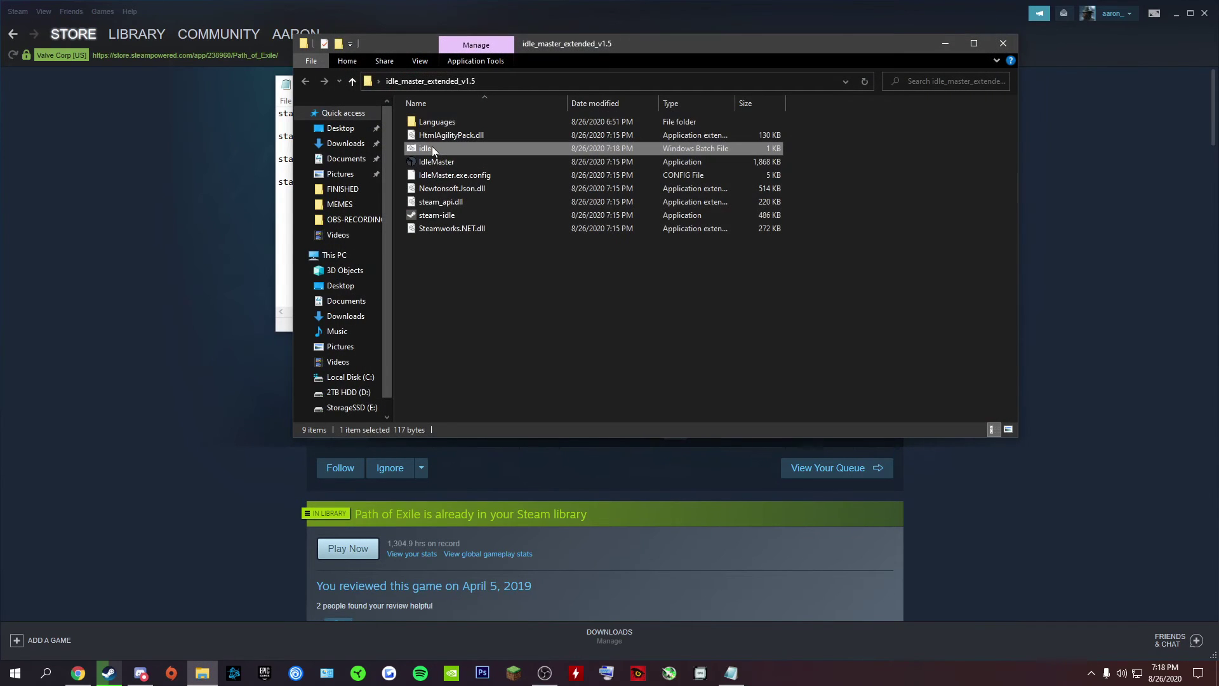
# - Run the idle batch file and stack the four idling game windows in a column beside the folder window
pyautogui.moveTo(172, 90); pyautogui.dragTo(587, 211)
pyautogui.moveTo(127, 73); pyautogui.dragTo(85, 231)
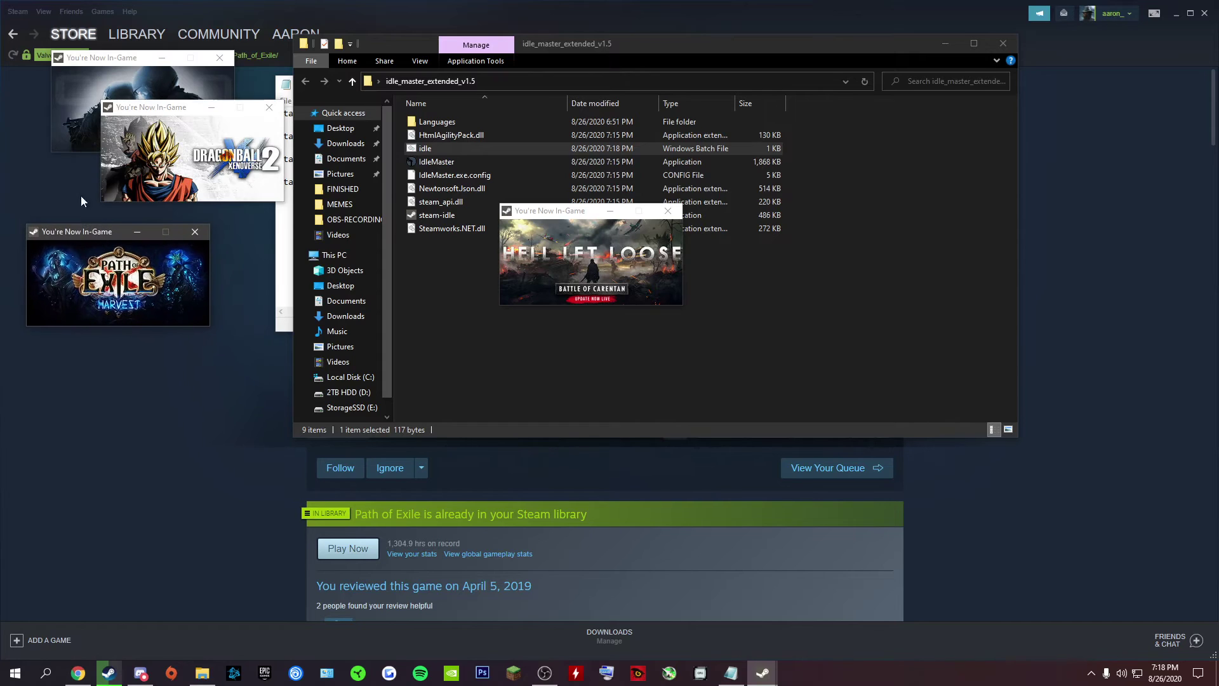
pyautogui.moveTo(137, 106); pyautogui.dragTo(63, 132)
pyautogui.moveTo(539, 210); pyautogui.dragTo(46, 323)
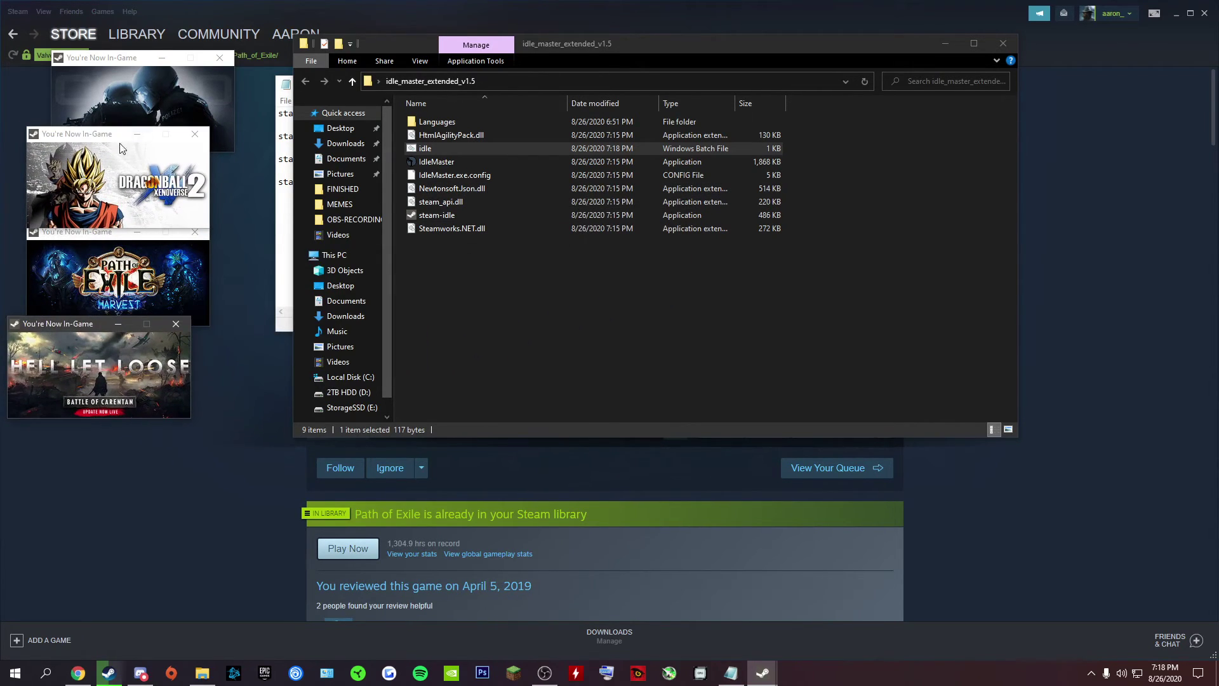
pyautogui.moveTo(119, 62); pyautogui.dragTo(94, 40)
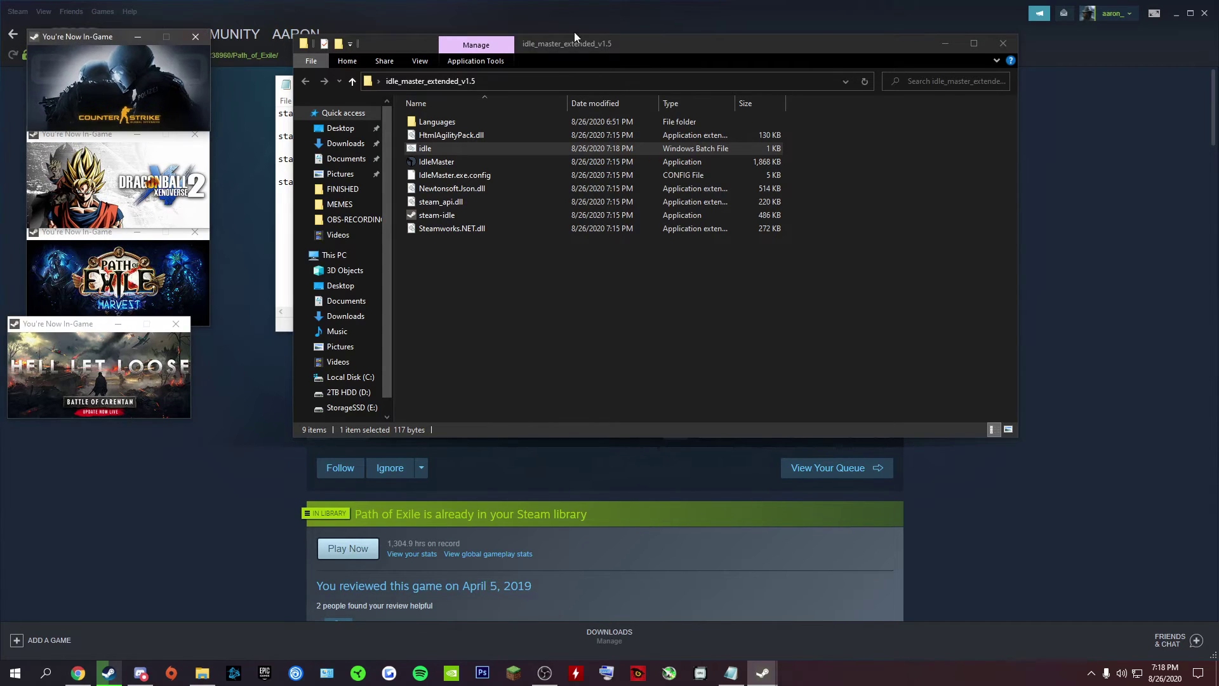
# - Switch to Steam and view the account's own profile page to check the current in-game status
pyautogui.click(1116, 44)
pyautogui.click(1116, 13)
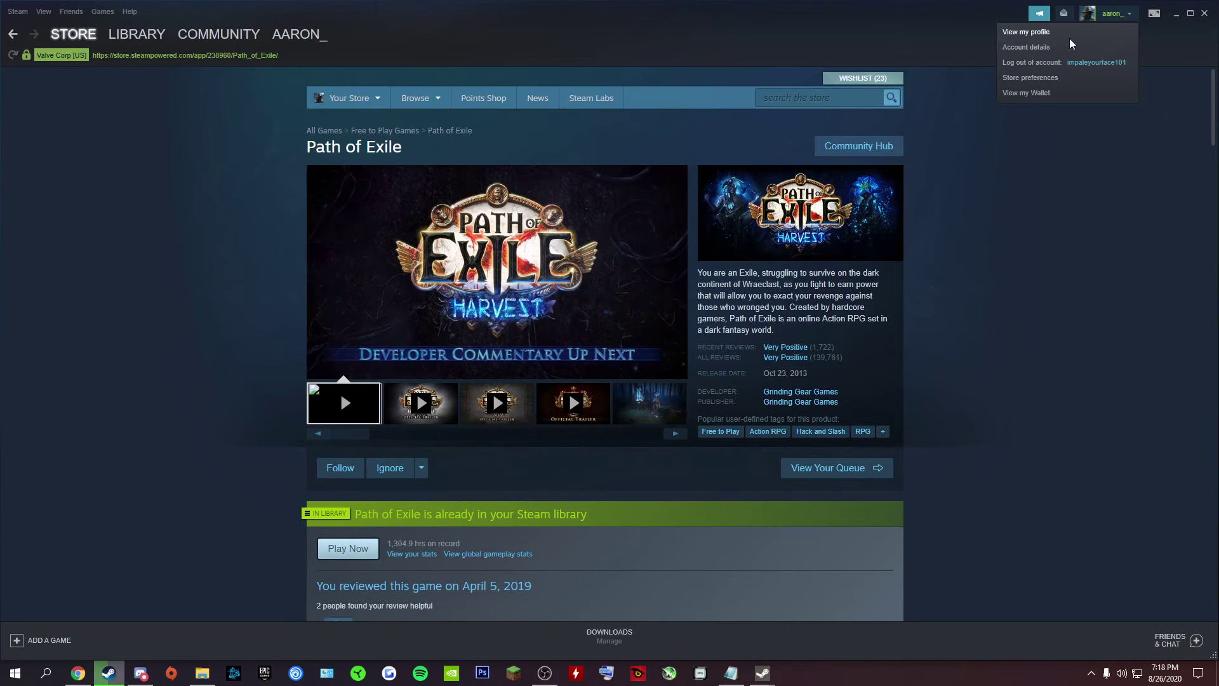
pyautogui.click(1157, 559)
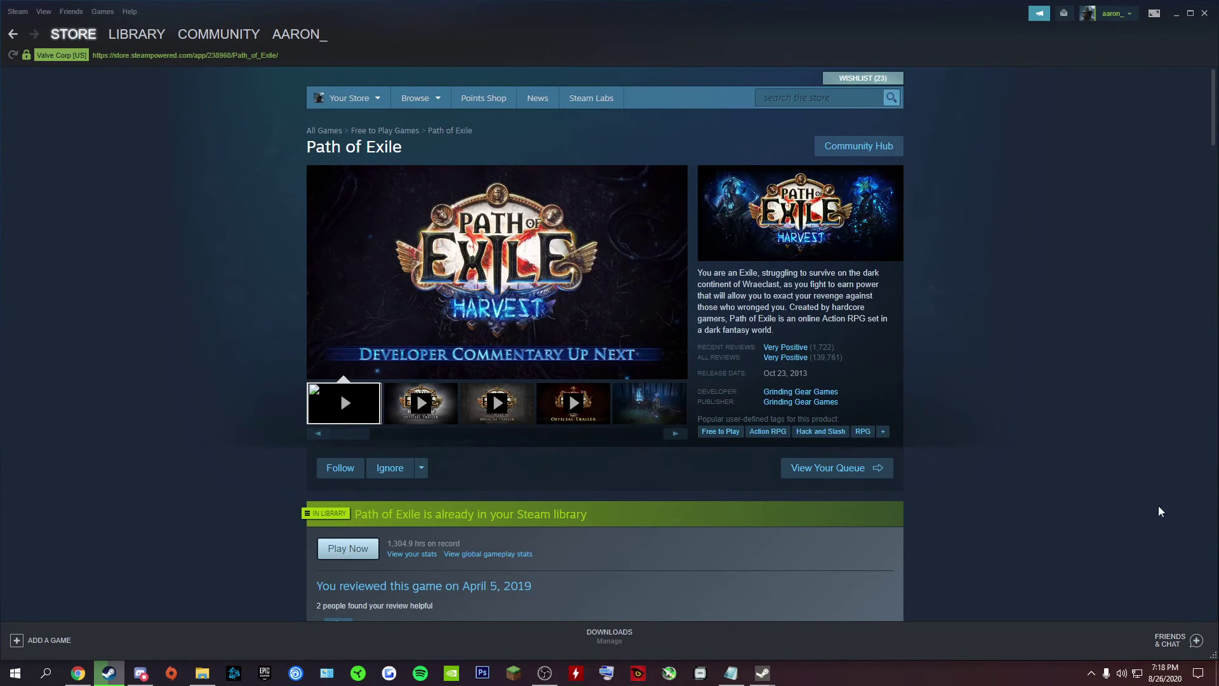
pyautogui.click(1116, 13)
pyautogui.click(1038, 37)
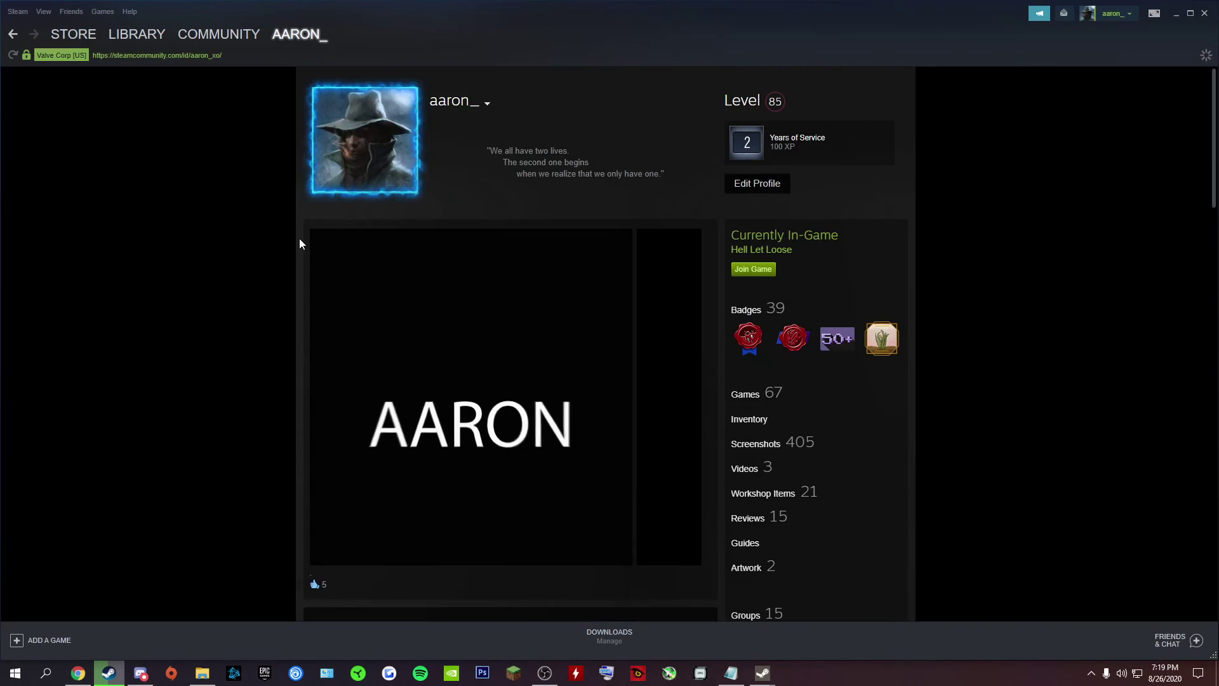
pyautogui.scroll(-8, 214, 245)
pyautogui.scroll(8, 383, 275)
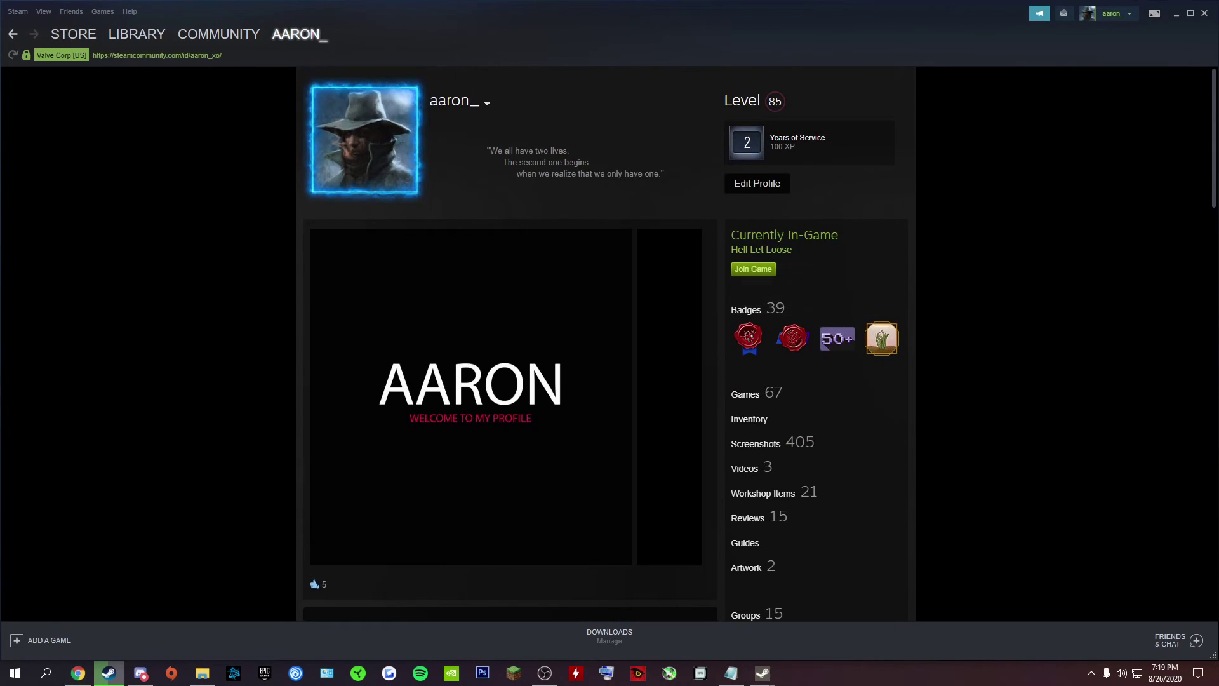
# - Open the friends list and switch the account's status to Invisible and back to Online
pyautogui.click(1175, 639)
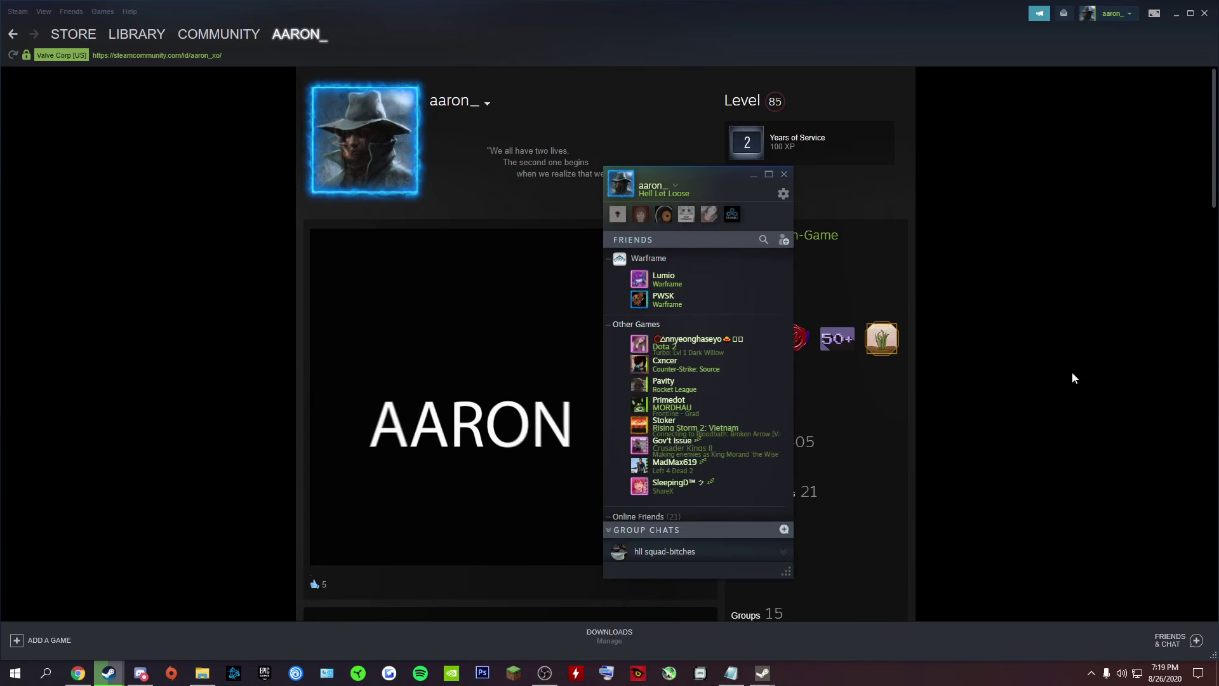
pyautogui.click(675, 190)
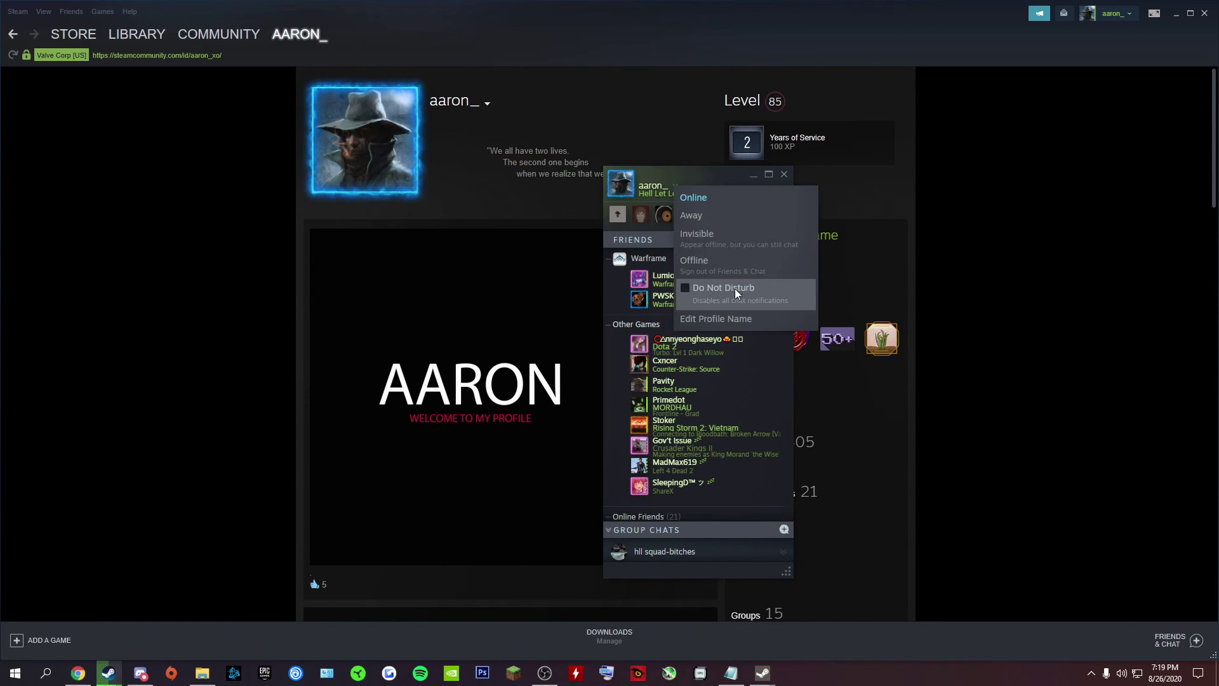
pyautogui.click(688, 171)
pyautogui.click(675, 184)
pyautogui.click(697, 234)
pyautogui.click(675, 185)
pyautogui.click(705, 194)
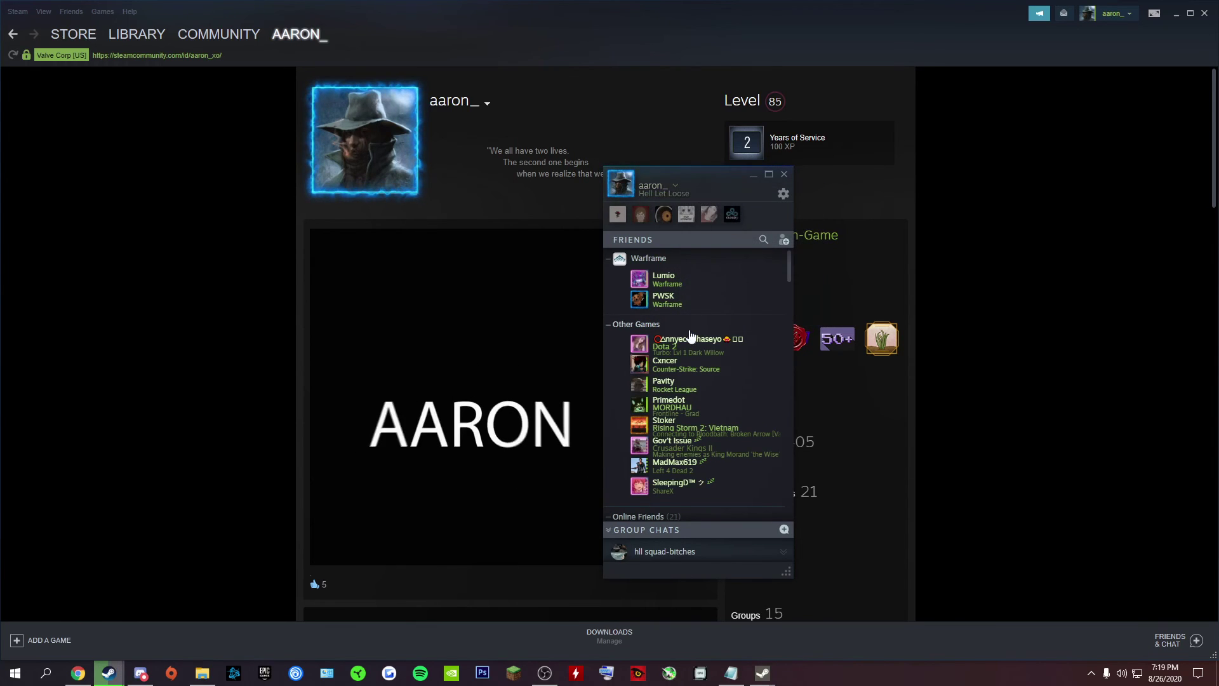
# - Close the friends list and examine the recent activity and hours on record for the idled games on the profile
pyautogui.scroll(-10, 691, 335)
pyautogui.scroll(-12, 303, 353)
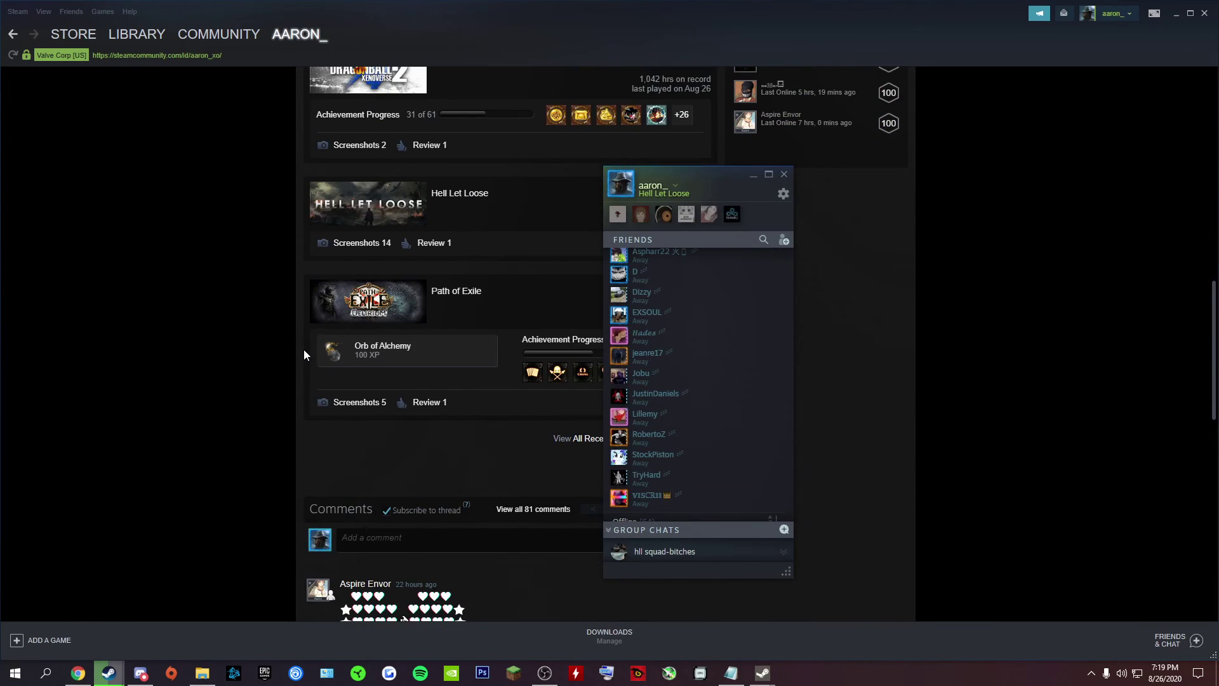
pyautogui.scroll(2, 304, 350)
pyautogui.click(783, 173)
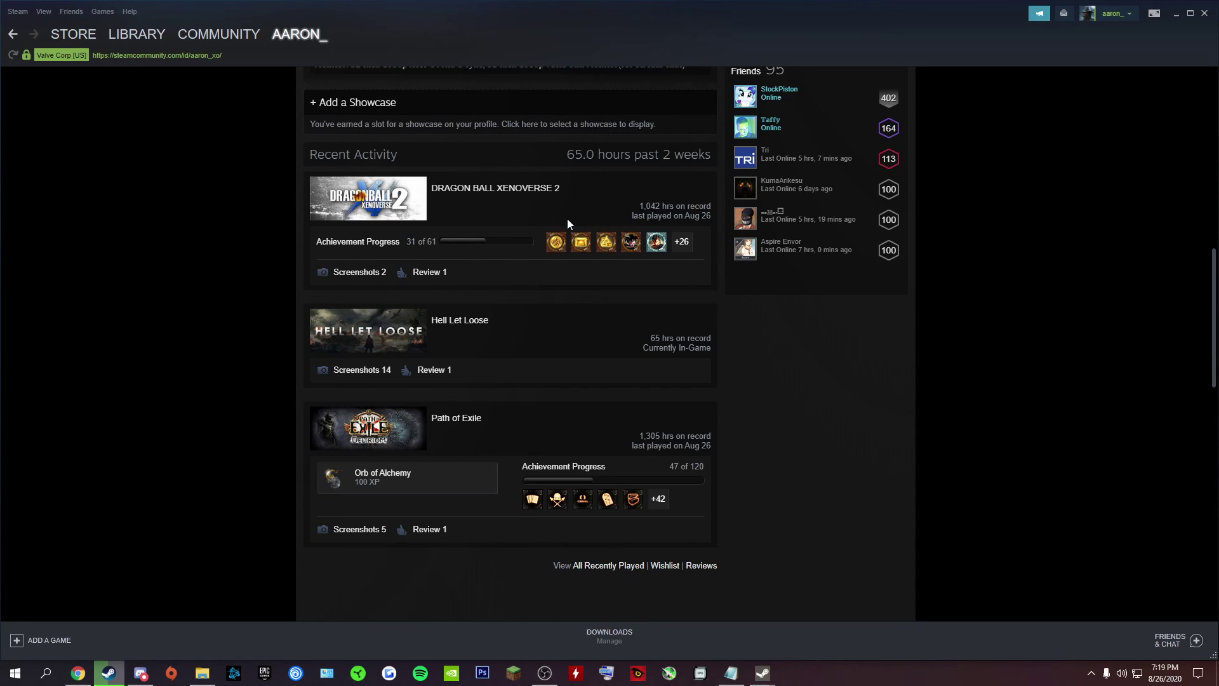
pyautogui.scroll(10, 298, 270)
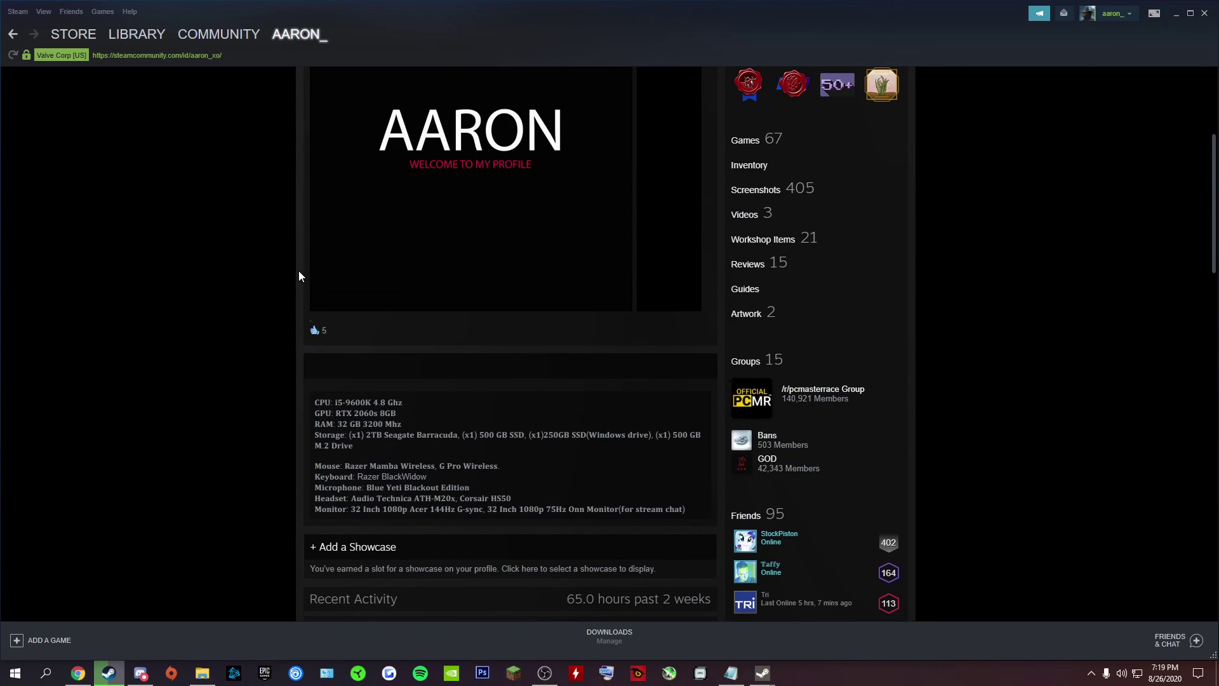
pyautogui.scroll(-8, 286, 263)
pyautogui.scroll(-8, 283, 263)
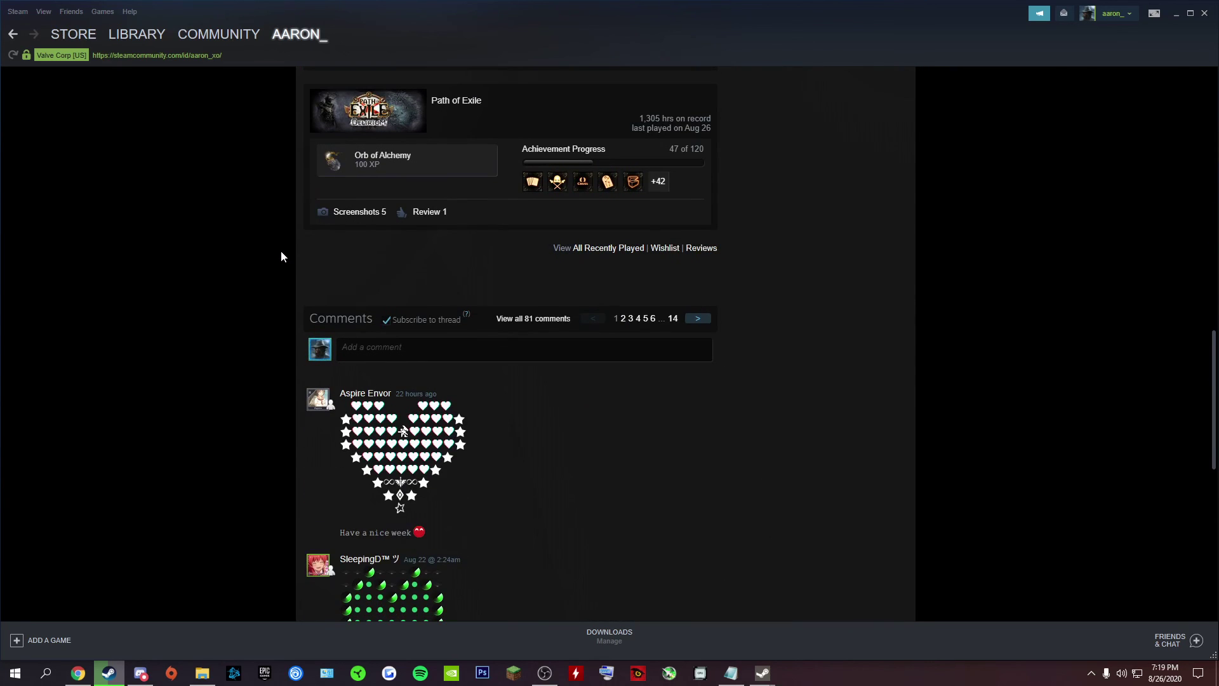